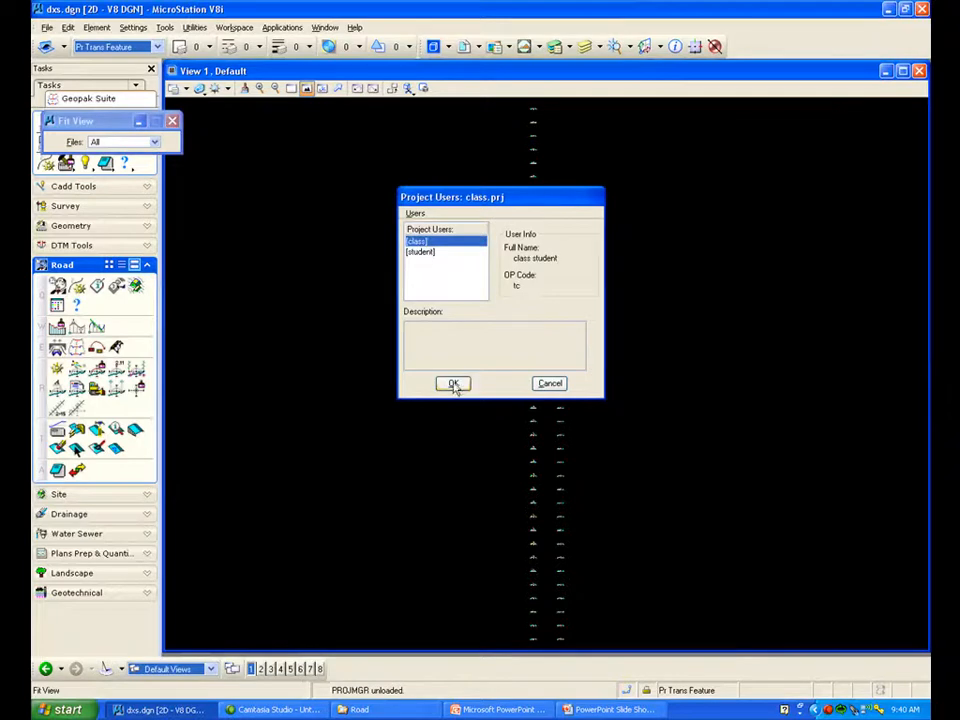
Step: Open the class project as the class user and start Cross Section Sheets for the Untitled run
{"action": "left_click_drag", "start_coordinate": [543, 655], "coordinate": [501, 158]}
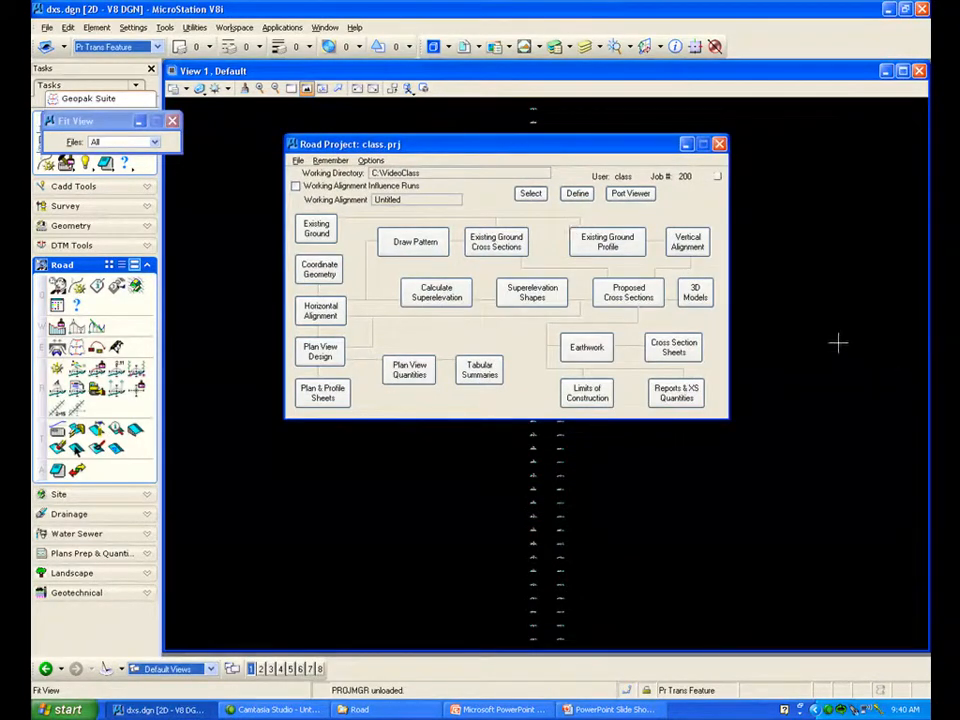
{"action": "left_click", "coordinate": [675, 350]}
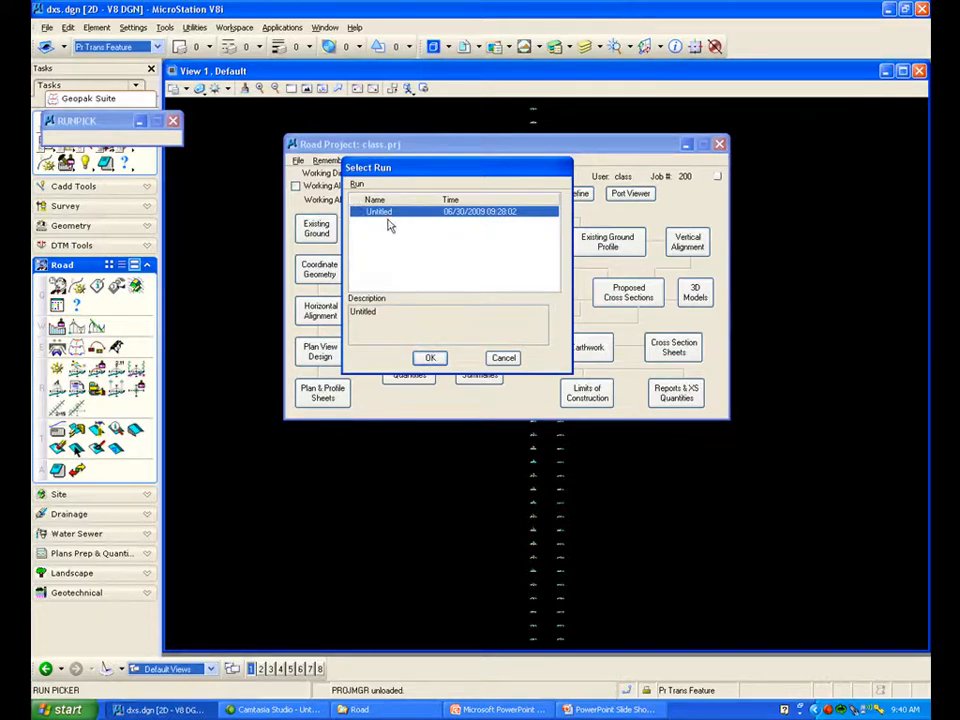
{"action": "left_click", "coordinate": [431, 361]}
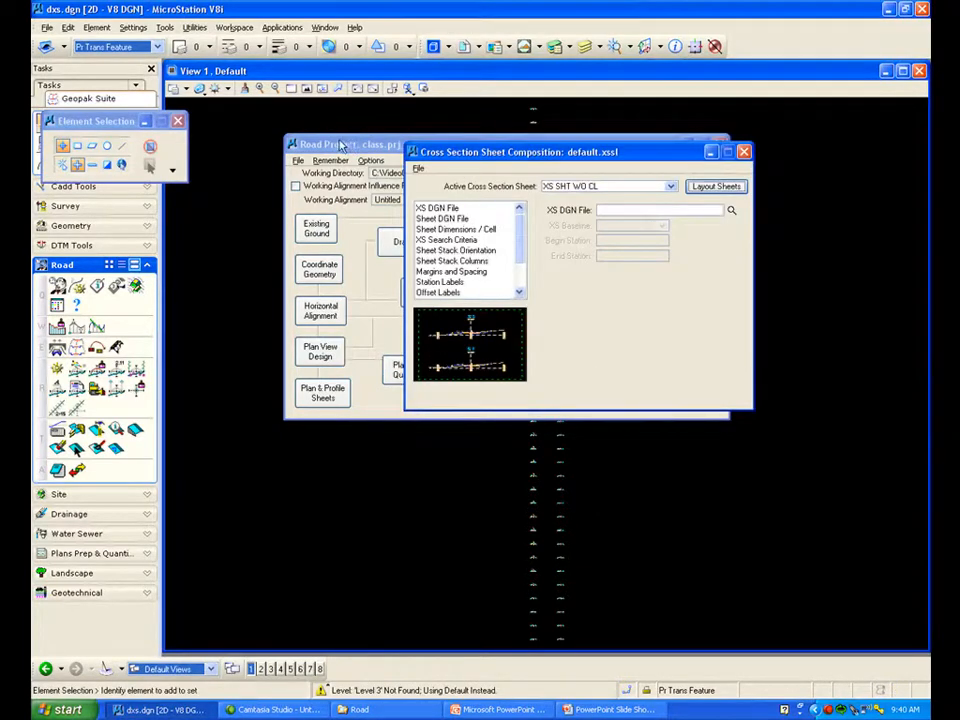
{"action": "left_click_drag", "start_coordinate": [352, 147], "coordinate": [449, 660]}
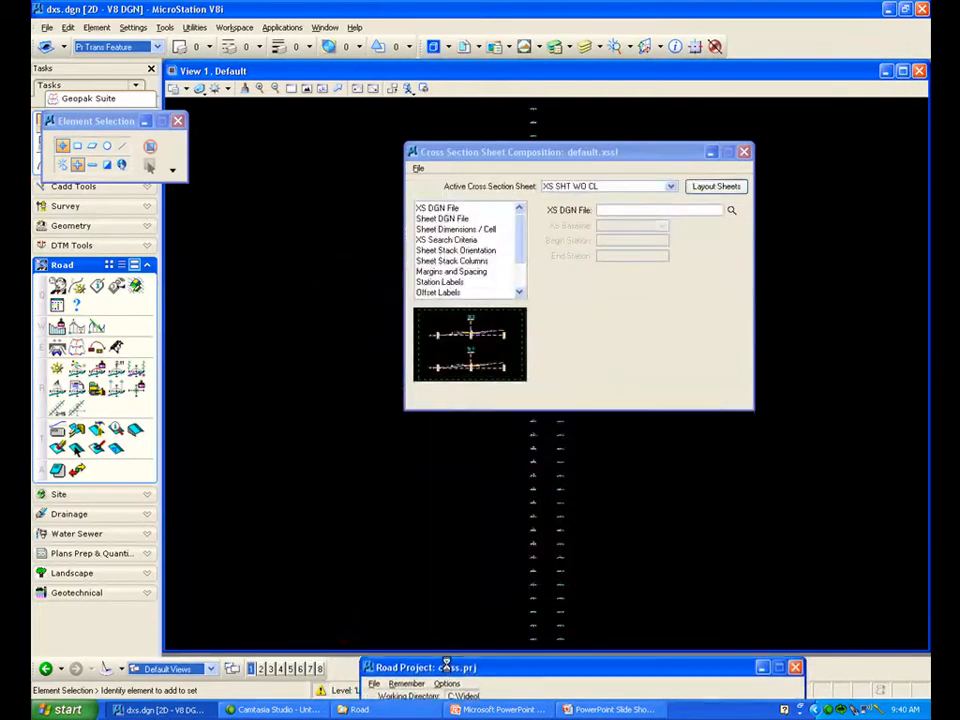
{"action": "left_click_drag", "start_coordinate": [548, 152], "coordinate": [525, 169]}
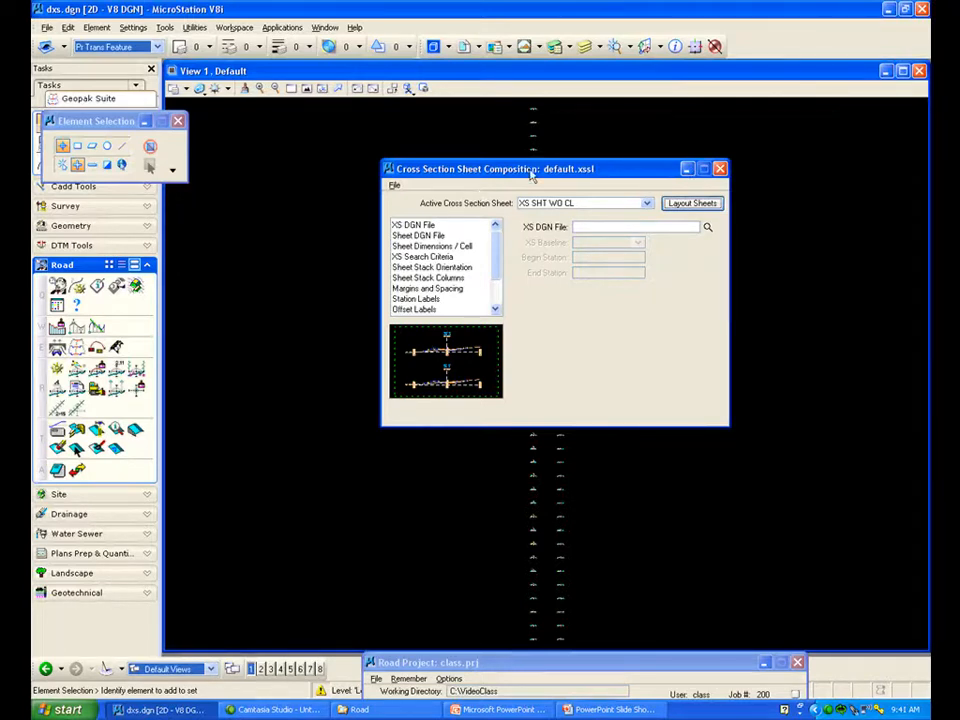
Step: Attach the sheet library xssheet.xssl from C:\Class\GeopakRoad\data\geo\road1
{"action": "left_click", "coordinate": [395, 187]}
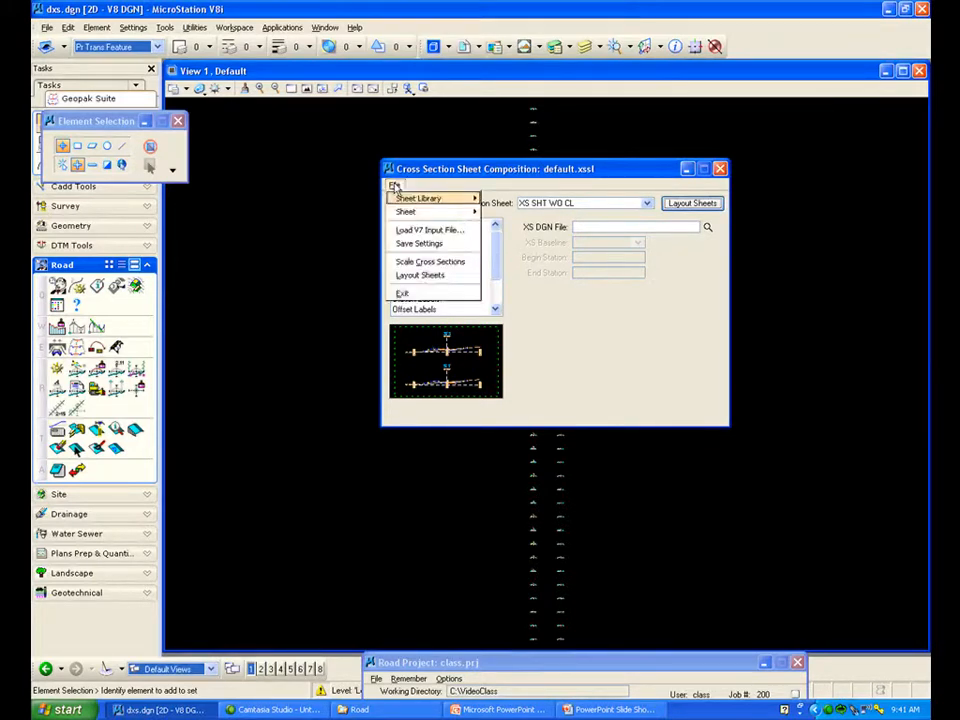
{"action": "mouse_move", "coordinate": [435, 198]}
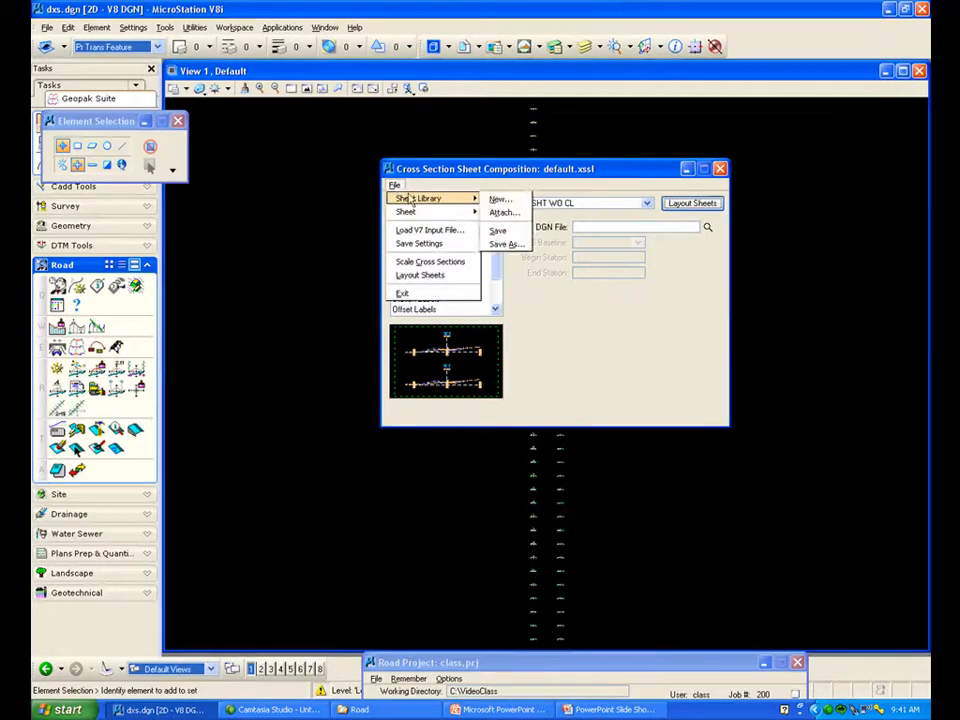
{"action": "left_click", "coordinate": [502, 216]}
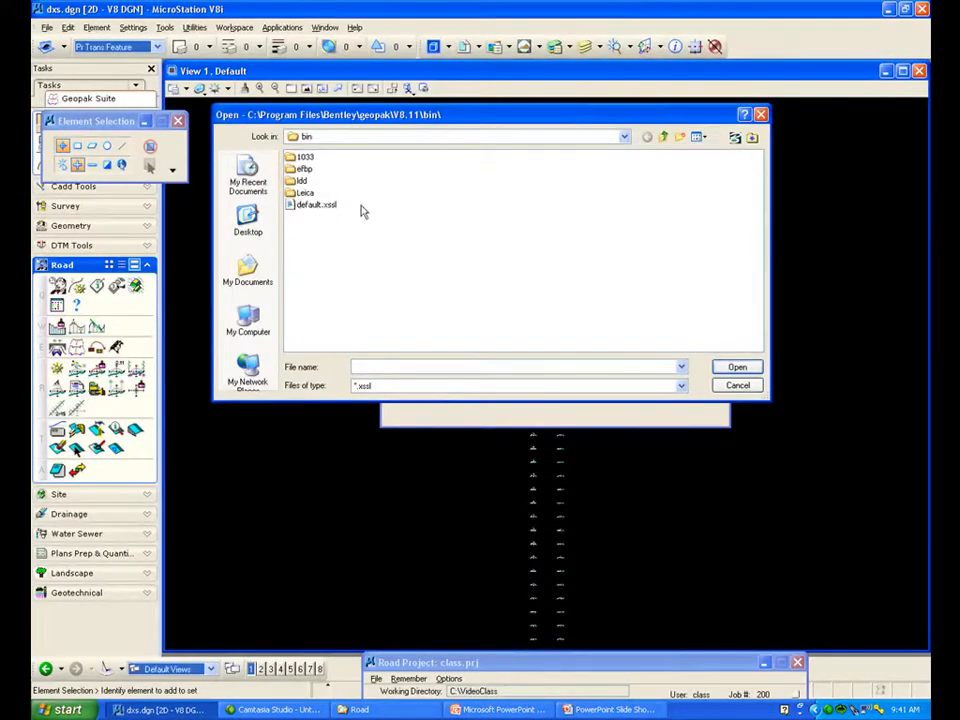
{"action": "left_click", "coordinate": [665, 137]}
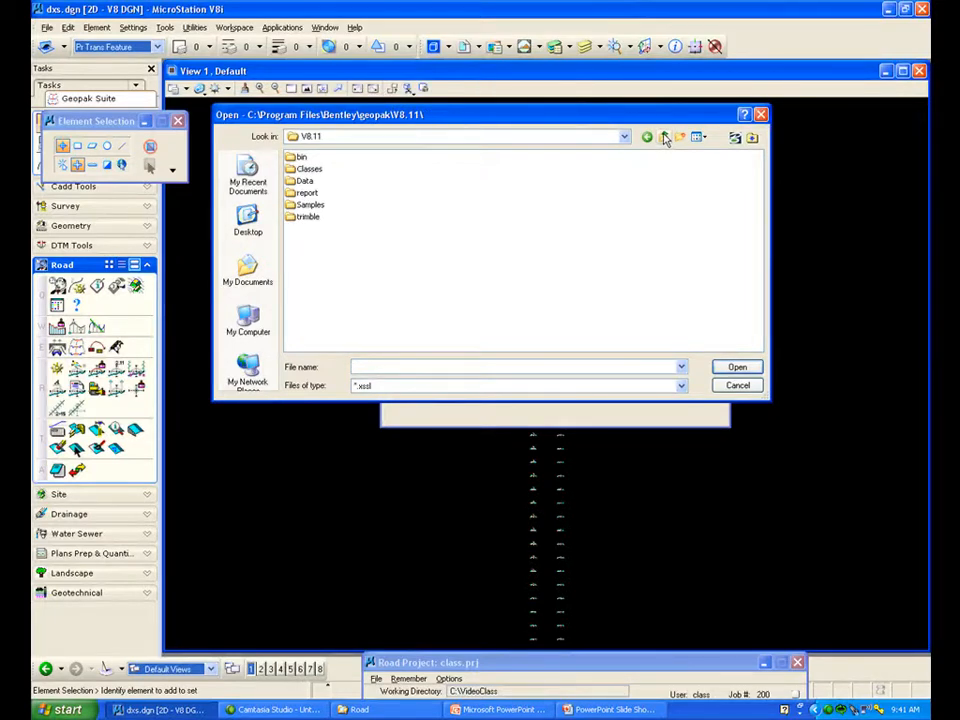
{"action": "left_click", "coordinate": [665, 137]}
{"action": "left_click", "coordinate": [665, 137]}
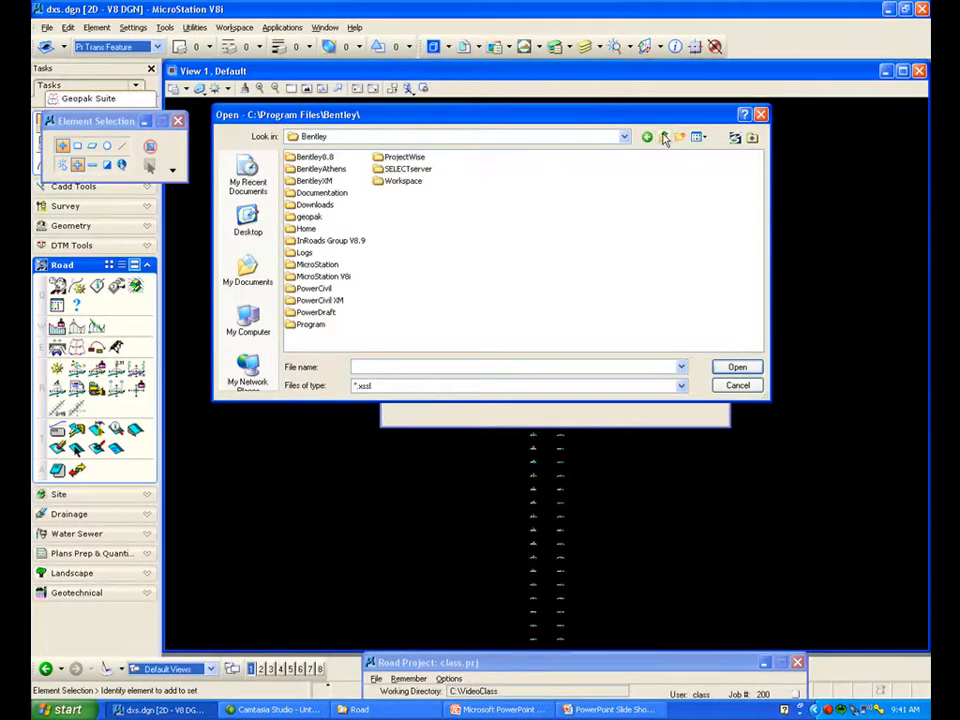
{"action": "left_click", "coordinate": [665, 137]}
{"action": "left_click", "coordinate": [665, 137]}
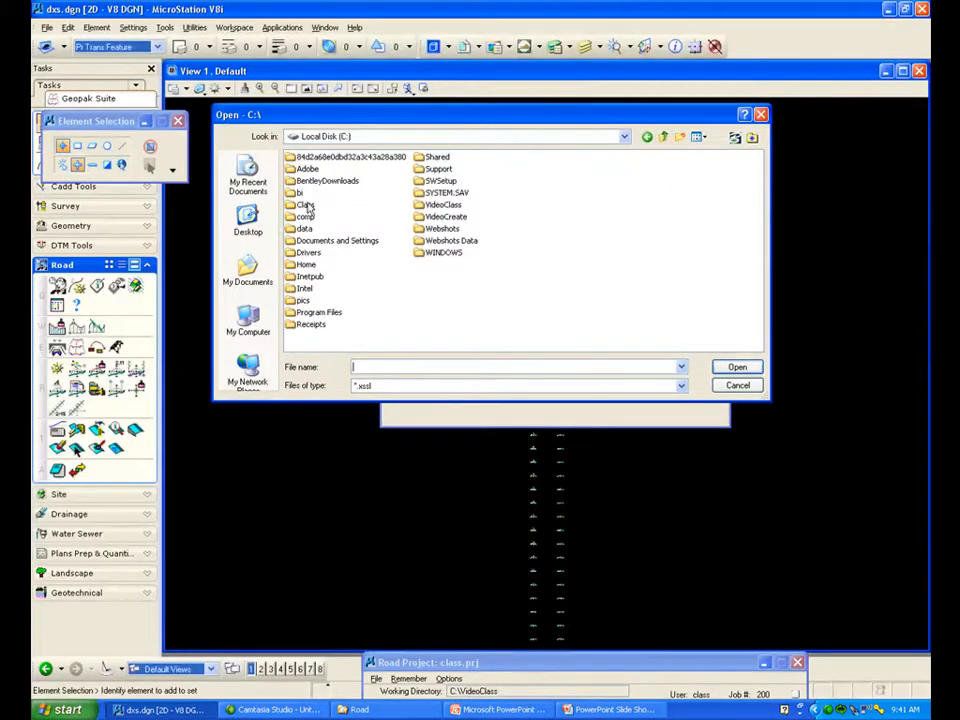
{"action": "double_click", "coordinate": [307, 205]}
{"action": "left_click", "coordinate": [319, 181]}
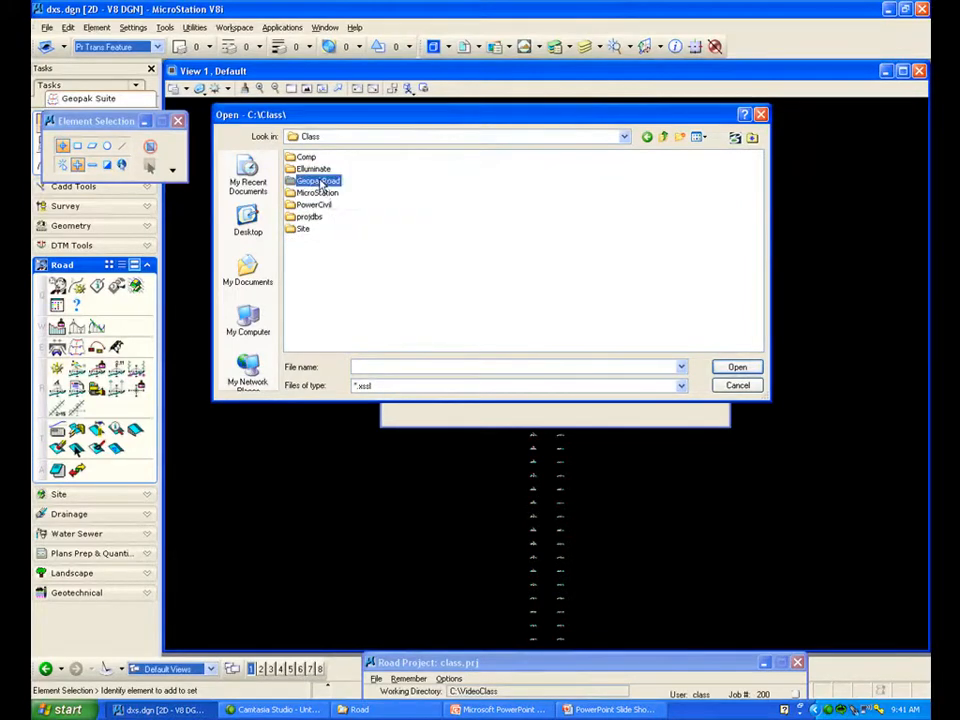
{"action": "double_click", "coordinate": [319, 181]}
{"action": "double_click", "coordinate": [308, 169]}
{"action": "double_click", "coordinate": [307, 161]}
{"action": "double_click", "coordinate": [306, 160]}
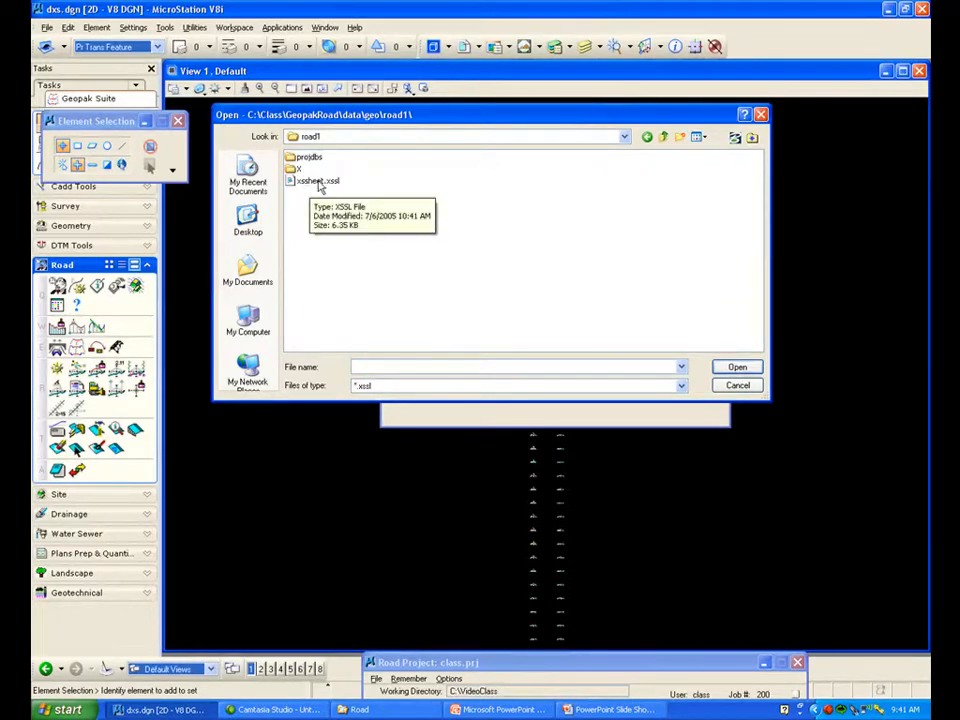
{"action": "left_click", "coordinate": [319, 183]}
{"action": "left_click", "coordinate": [738, 385]}
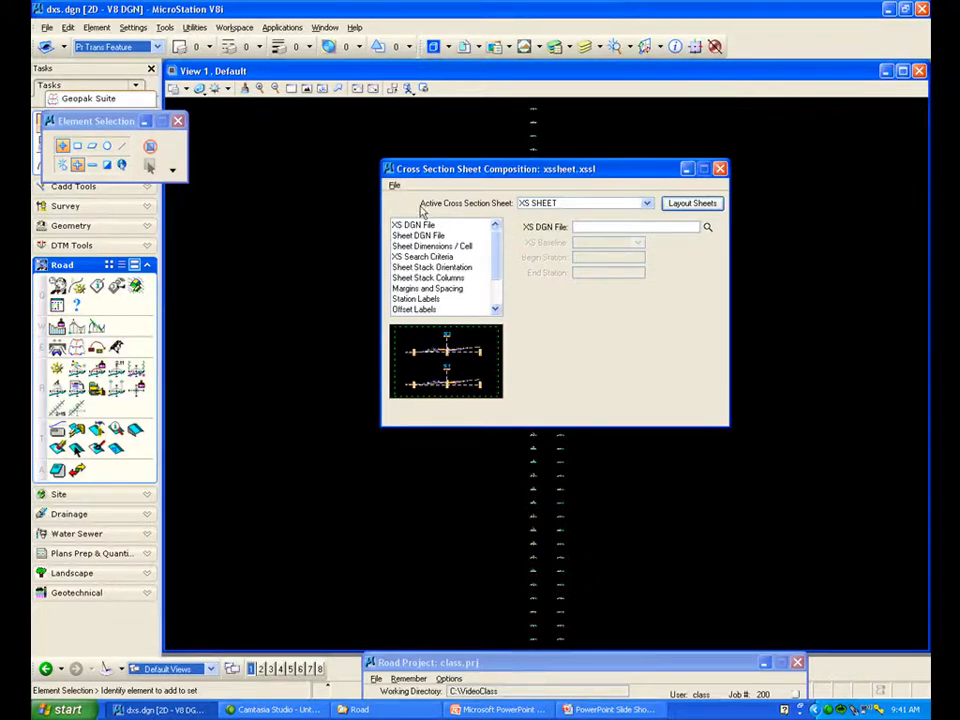
{"action": "left_click", "coordinate": [394, 185]}
{"action": "mouse_move", "coordinate": [410, 212]}
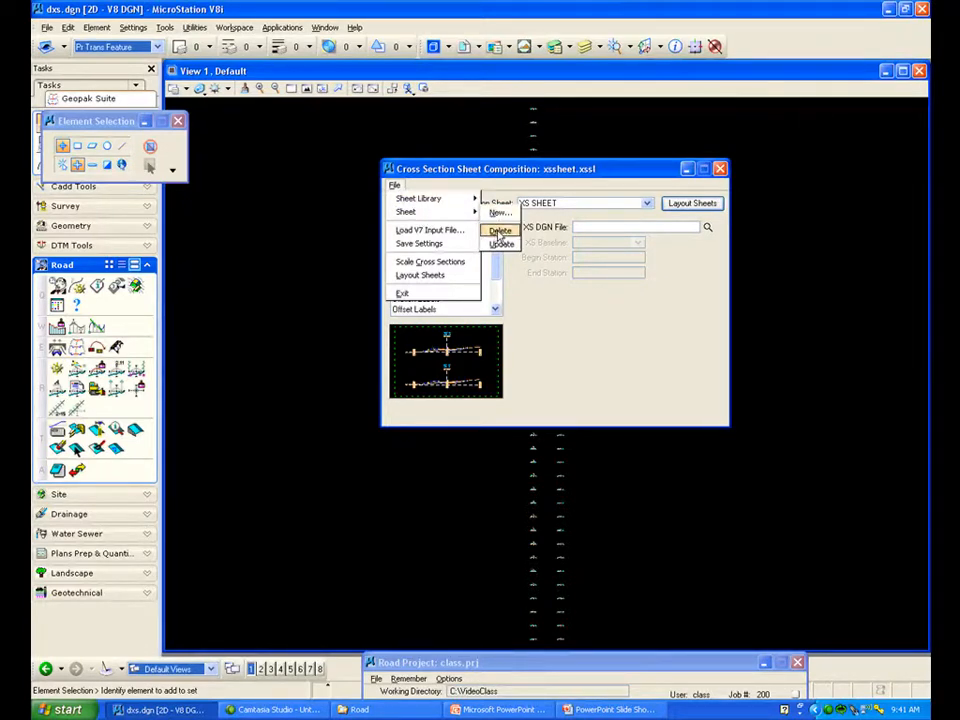
{"action": "mouse_move", "coordinate": [470, 199]}
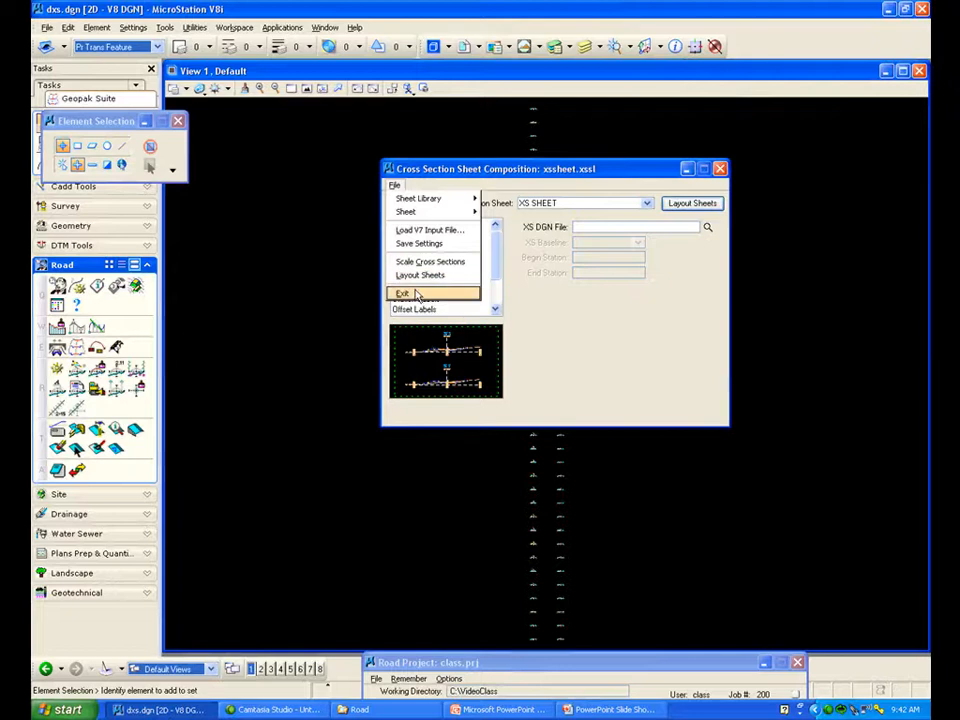
{"action": "left_click", "coordinate": [354, 266]}
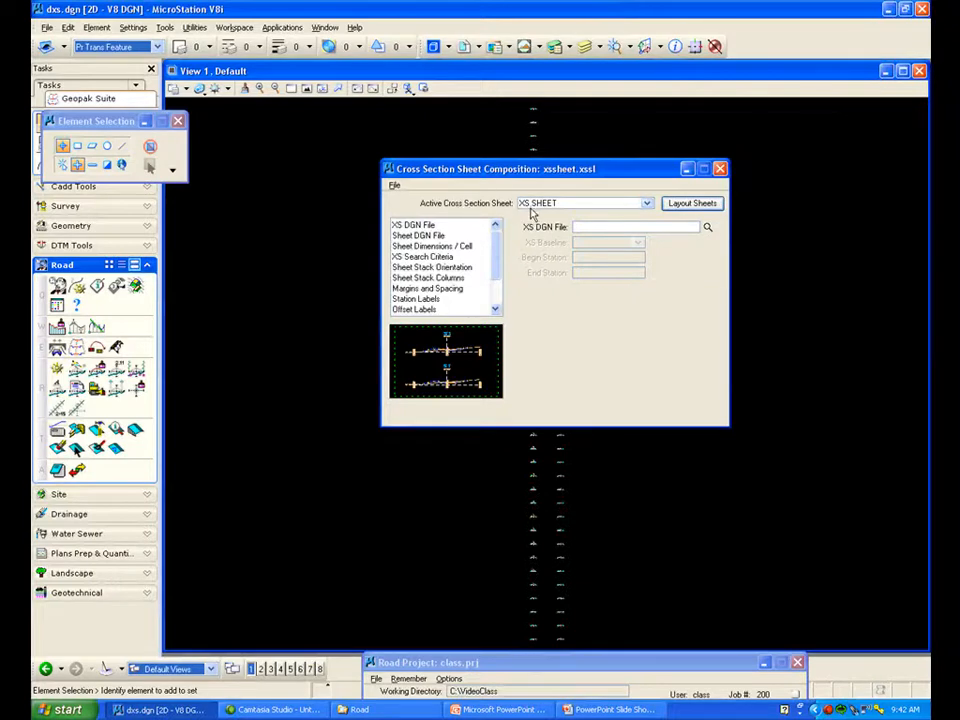
Step: Set the cross section design file to dxs.dgn from C:\VideoClass
{"action": "left_click", "coordinate": [424, 226]}
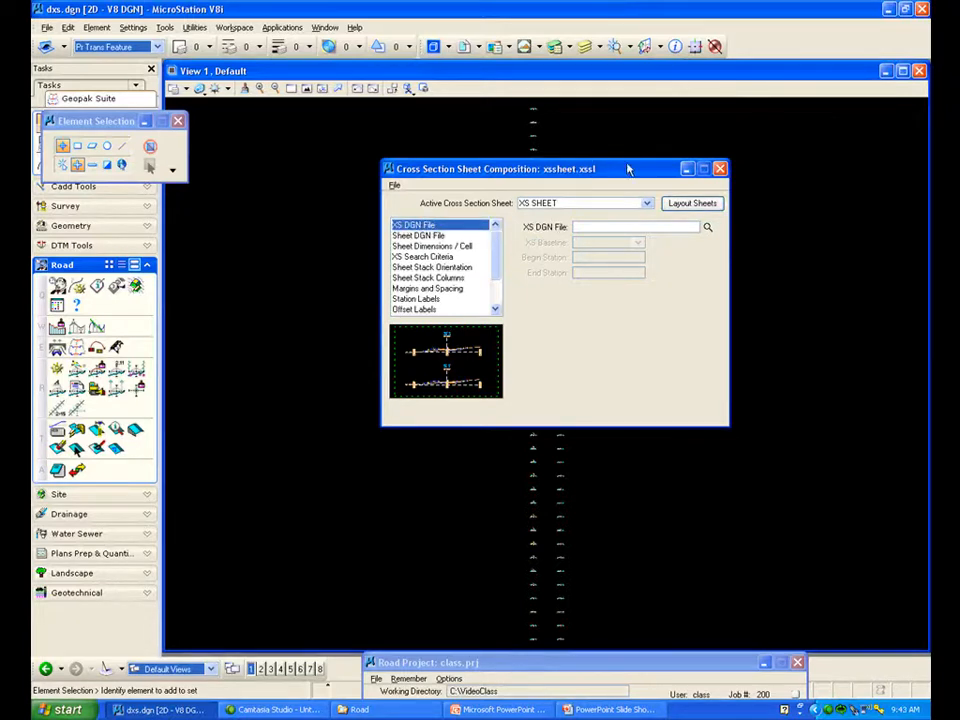
{"action": "left_click_drag", "start_coordinate": [613, 169], "coordinate": [601, 163]}
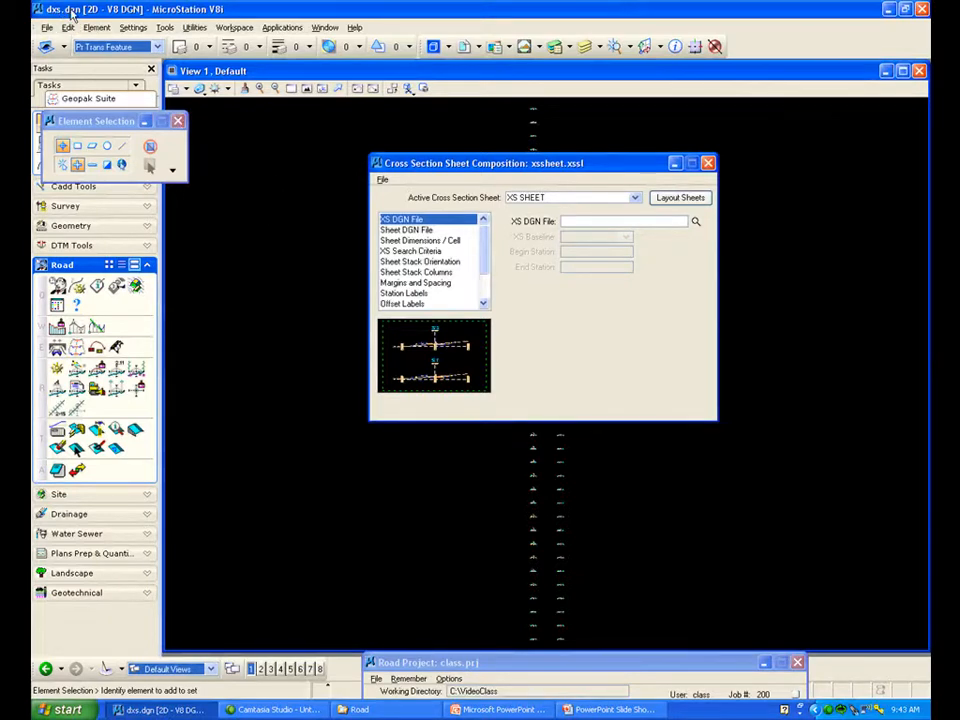
{"action": "left_click", "coordinate": [696, 222]}
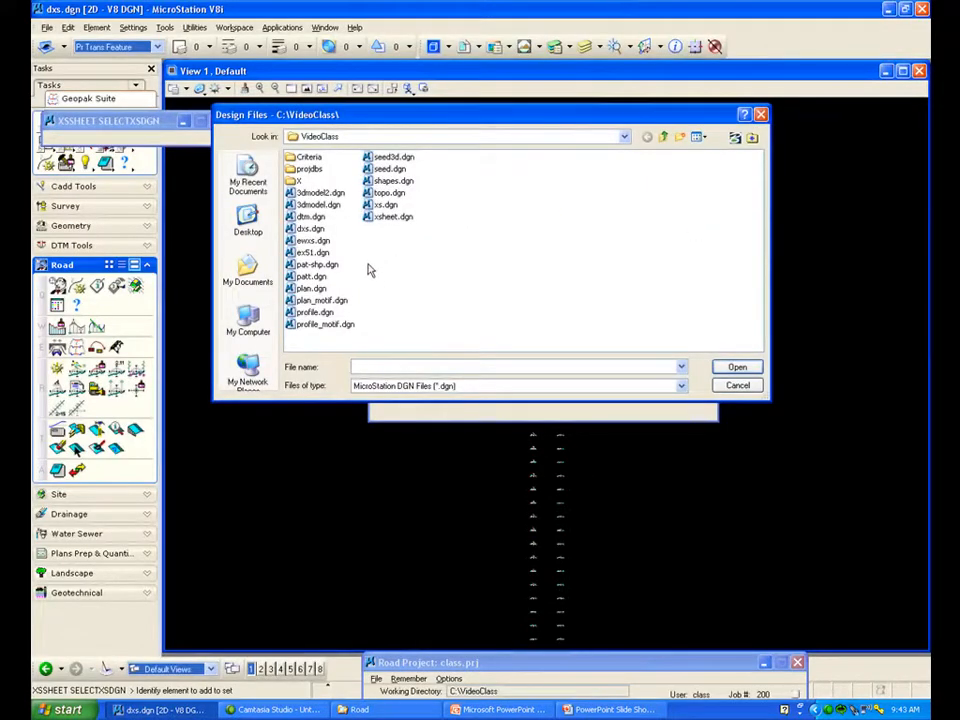
{"action": "left_click", "coordinate": [305, 229]}
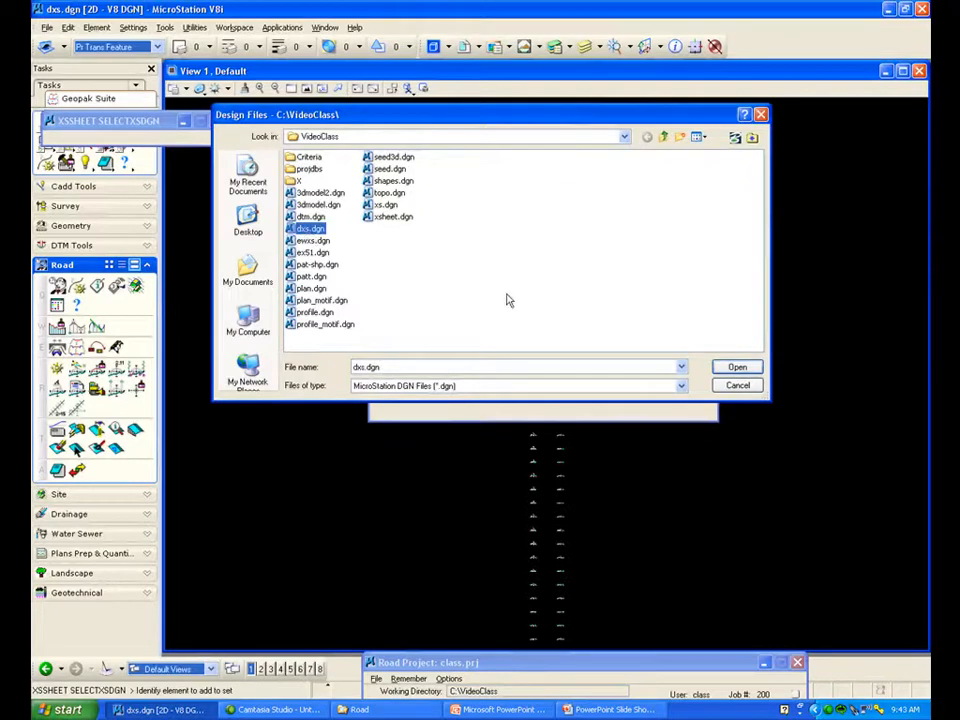
{"action": "left_click", "coordinate": [737, 368]}
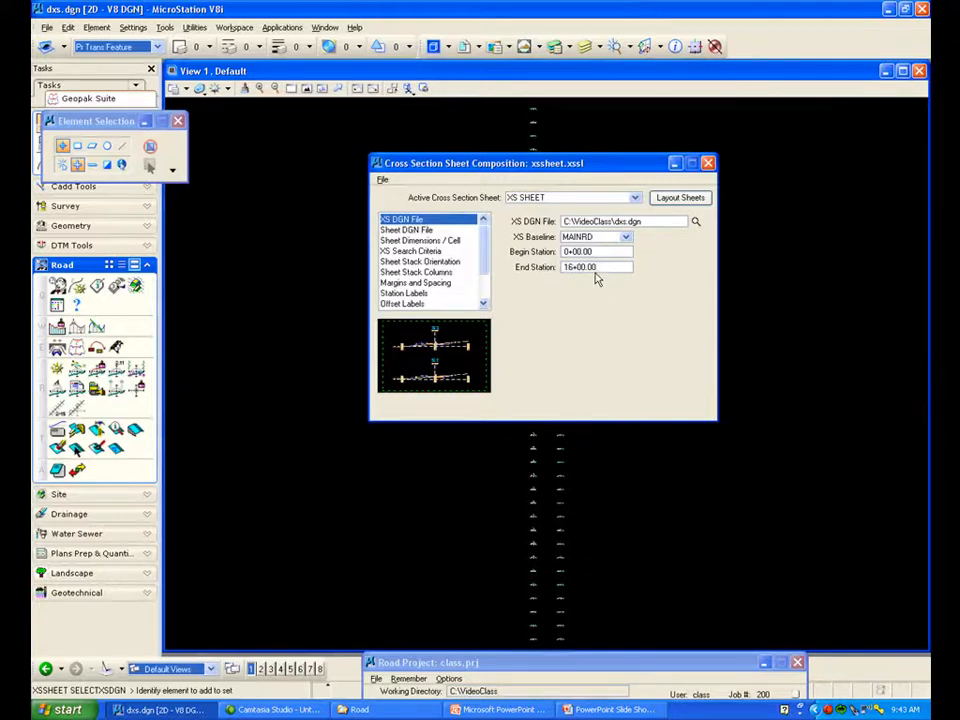
Step: Set the sheet design file to xsheet.dgn from C:\VideoClass and the vertical scale to 1
{"action": "left_click", "coordinate": [408, 231]}
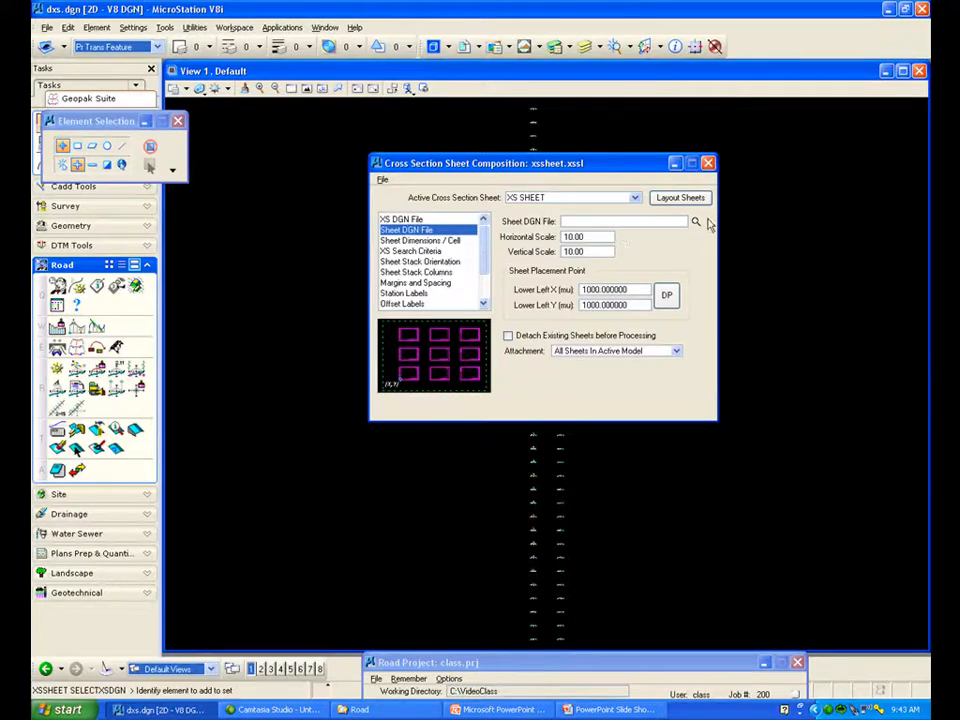
{"action": "left_click", "coordinate": [695, 222]}
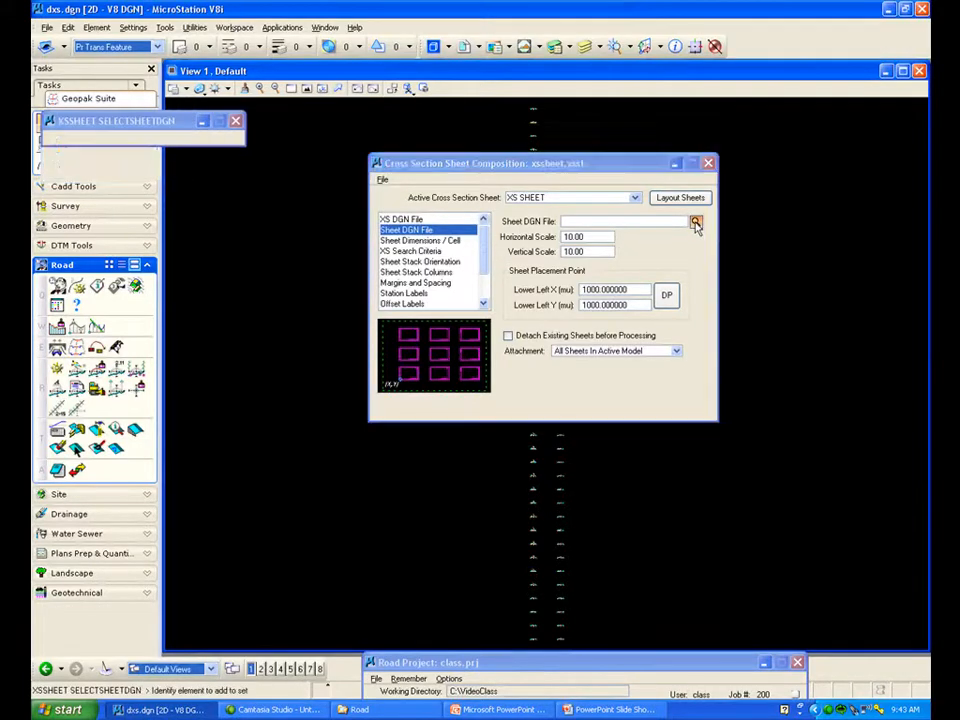
{"action": "left_click", "coordinate": [385, 218]}
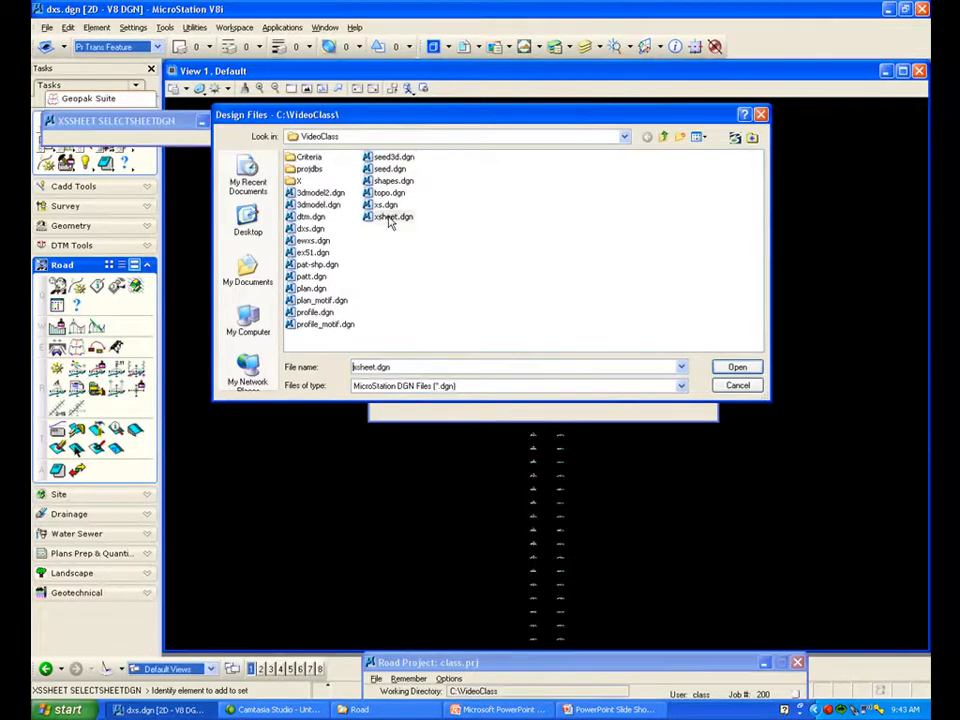
{"action": "left_click", "coordinate": [737, 369]}
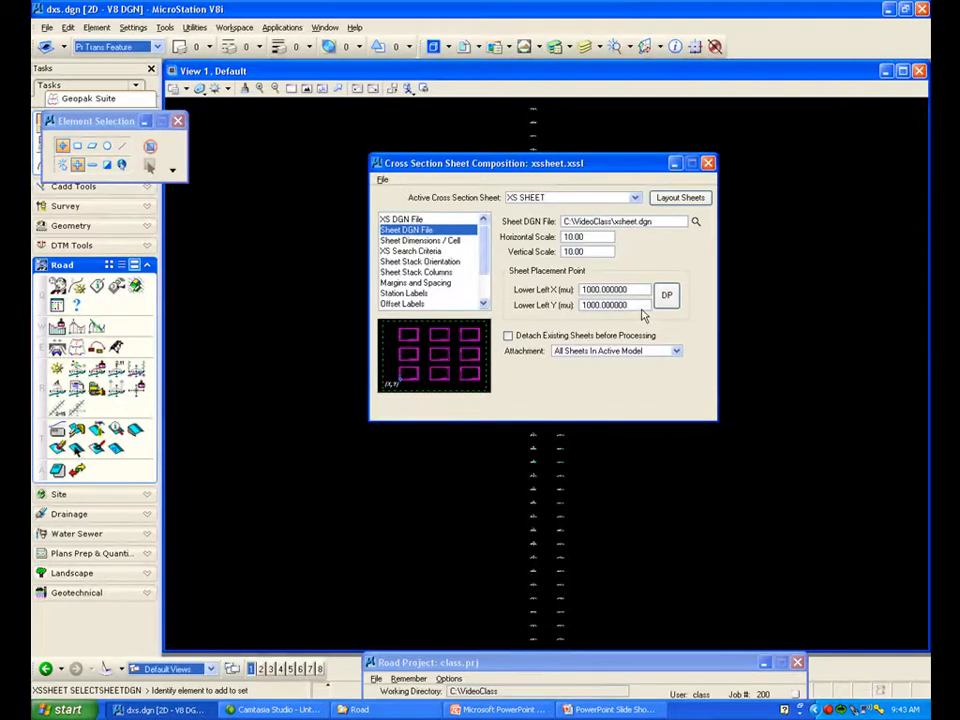
{"action": "double_click", "coordinate": [570, 251]}
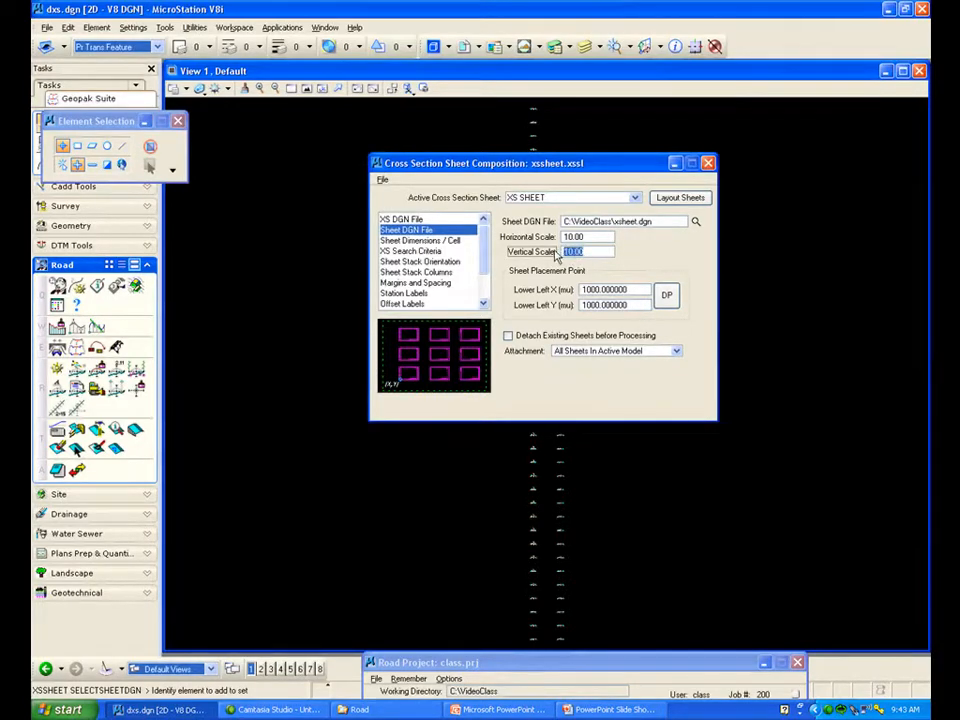
{"action": "type", "text": "1"}
{"action": "key", "text": "Tab"}
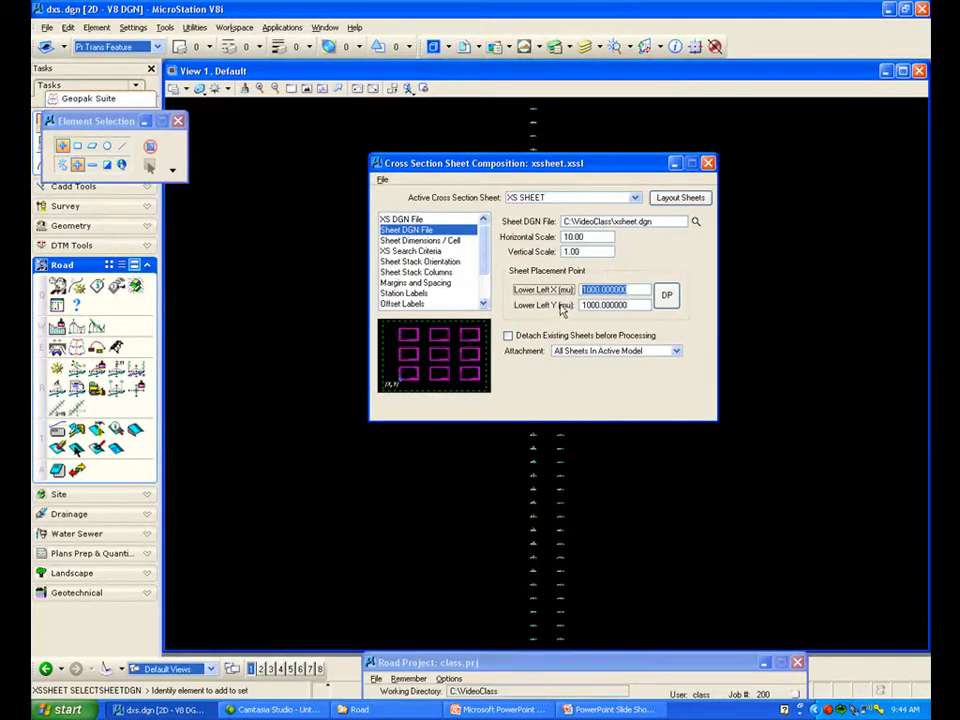
Step: Look over the element search criteria and the sheet attachment options, keeping All Sheets In Active Model
{"action": "left_click", "coordinate": [420, 242]}
{"action": "left_click", "coordinate": [418, 251]}
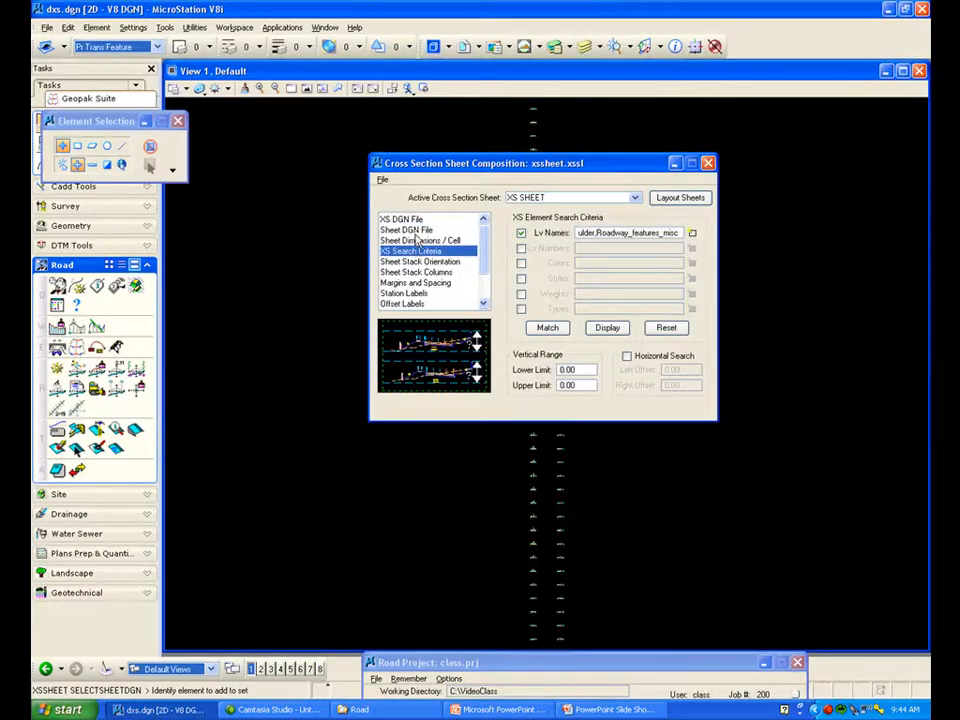
{"action": "left_click", "coordinate": [405, 230]}
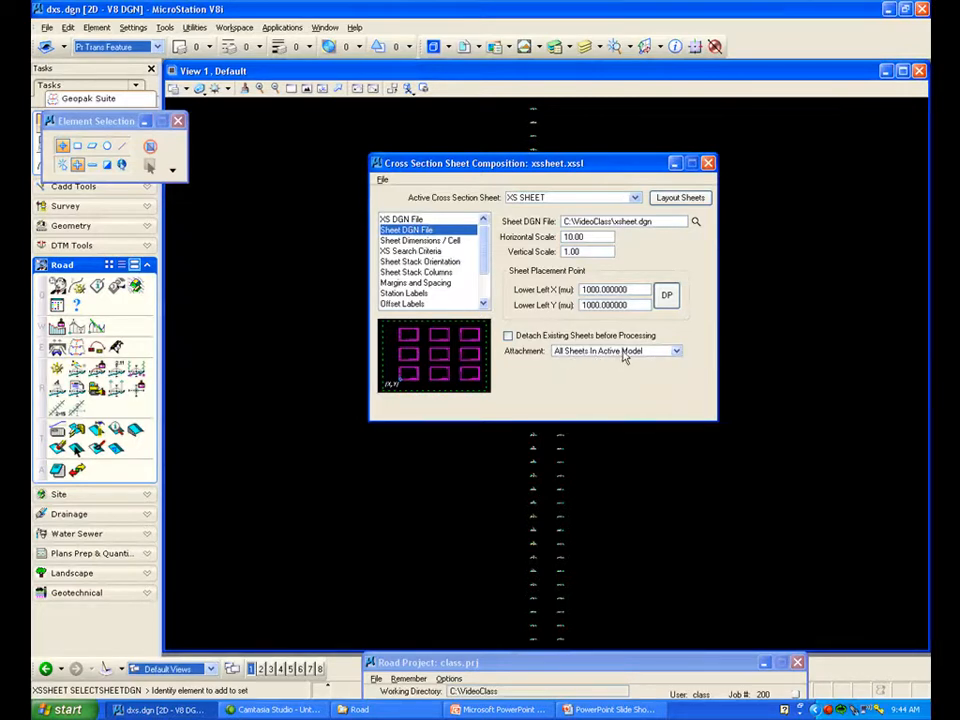
{"action": "left_click", "coordinate": [675, 352]}
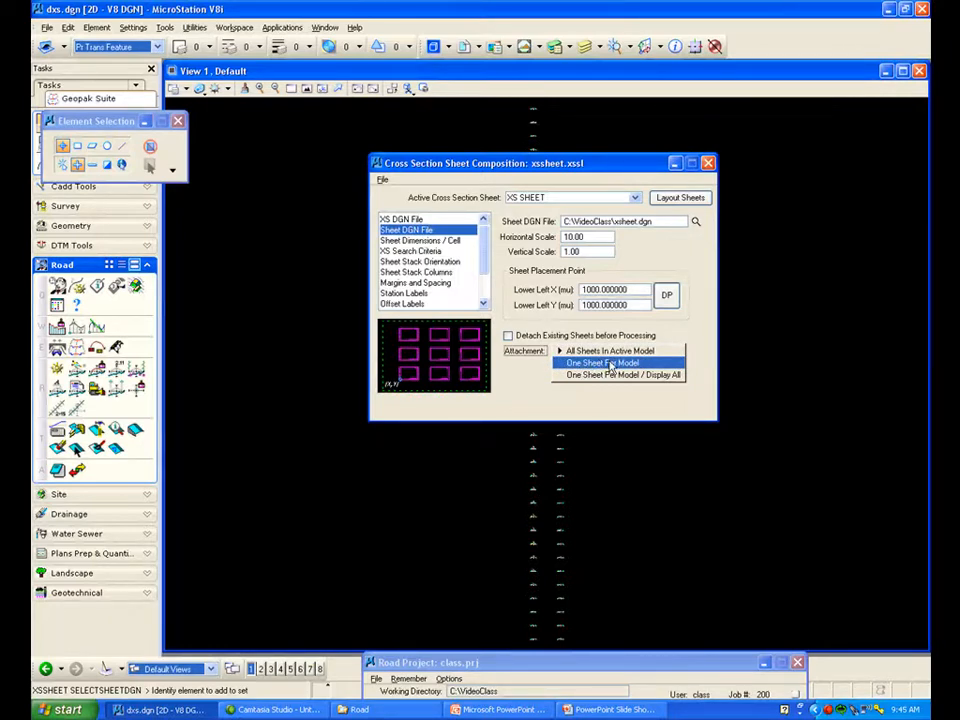
{"action": "key", "text": "Up"}
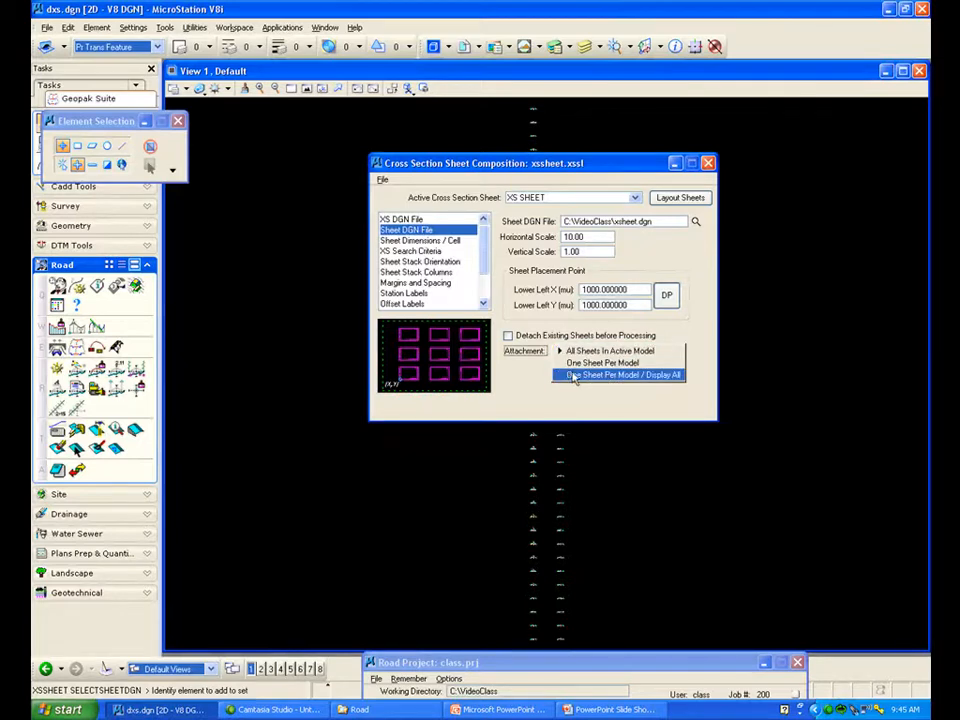
{"action": "left_click", "coordinate": [631, 353]}
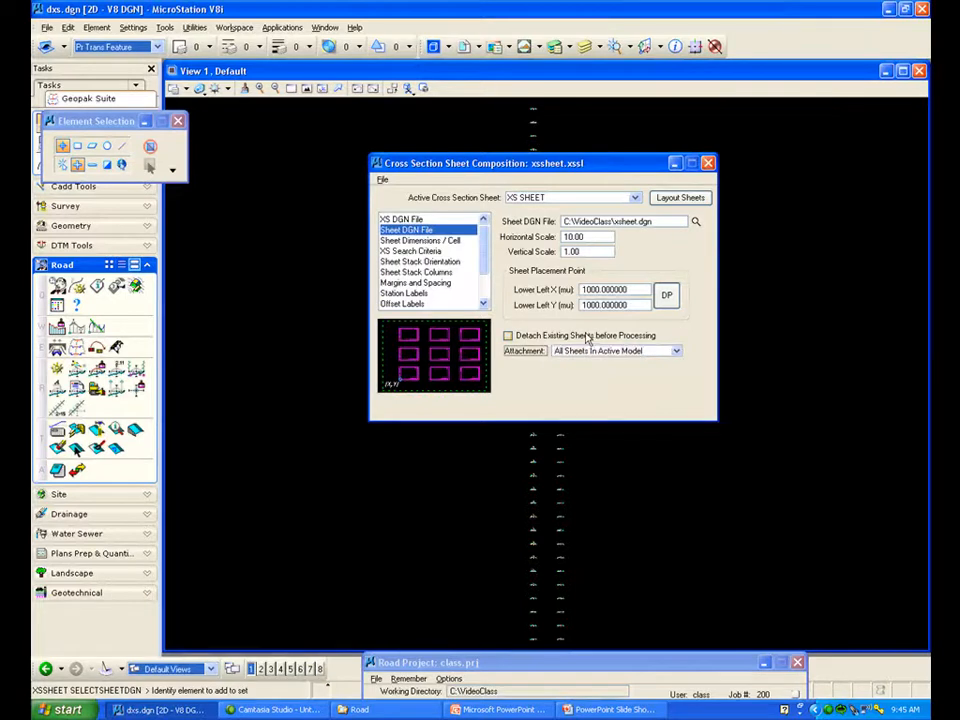
Step: Set the sheet cell library to sheet.cel from C:\VideoClass
{"action": "left_click", "coordinate": [412, 242]}
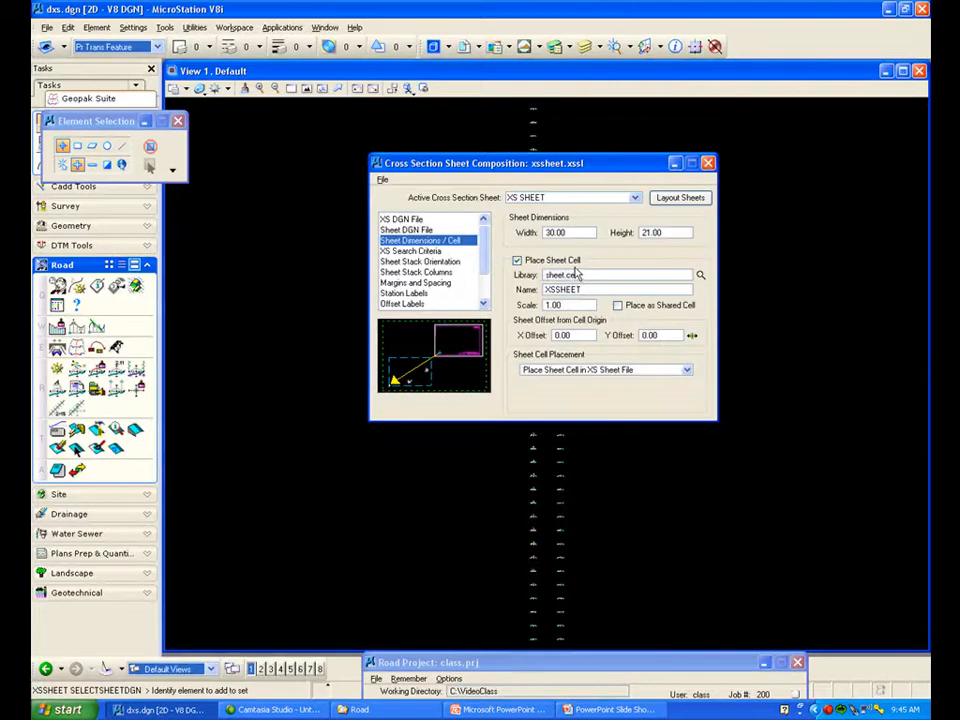
{"action": "left_click", "coordinate": [701, 276]}
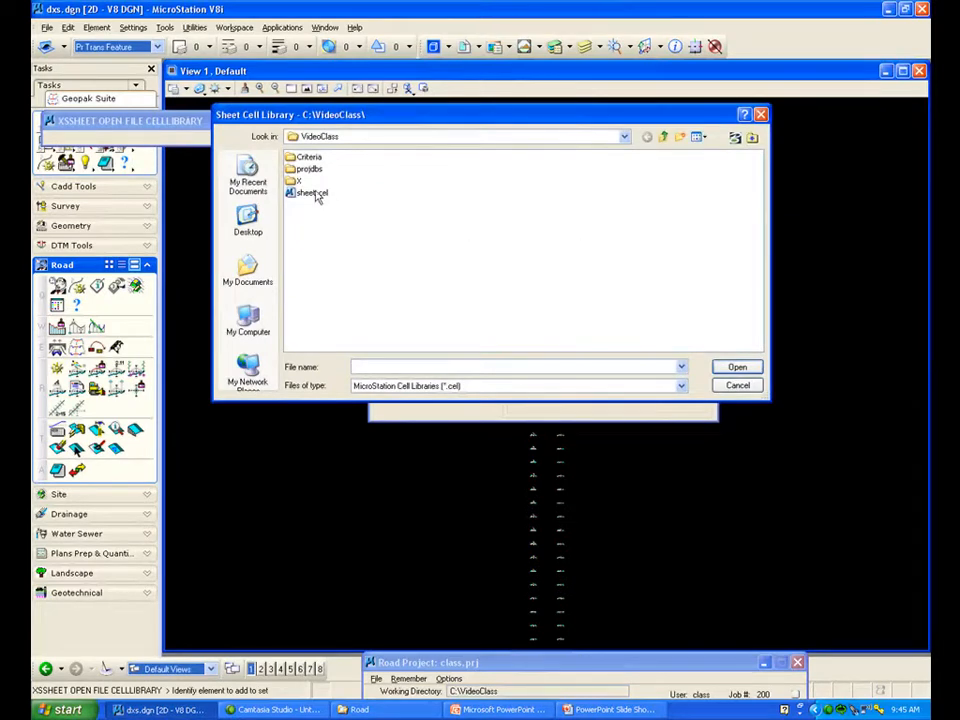
{"action": "left_click", "coordinate": [312, 194]}
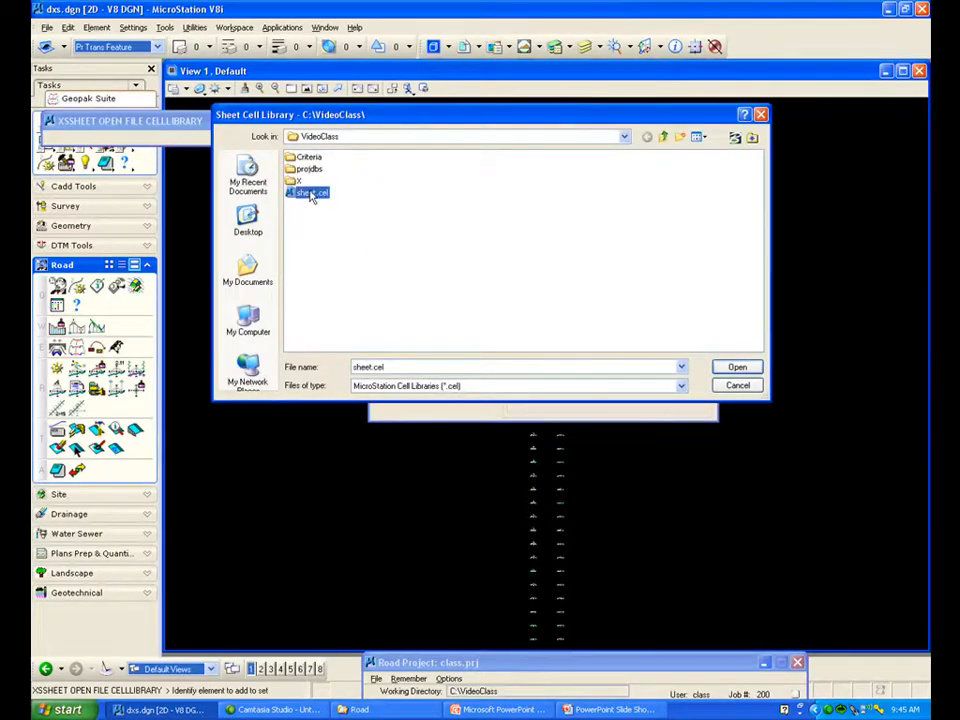
{"action": "left_click", "coordinate": [737, 367]}
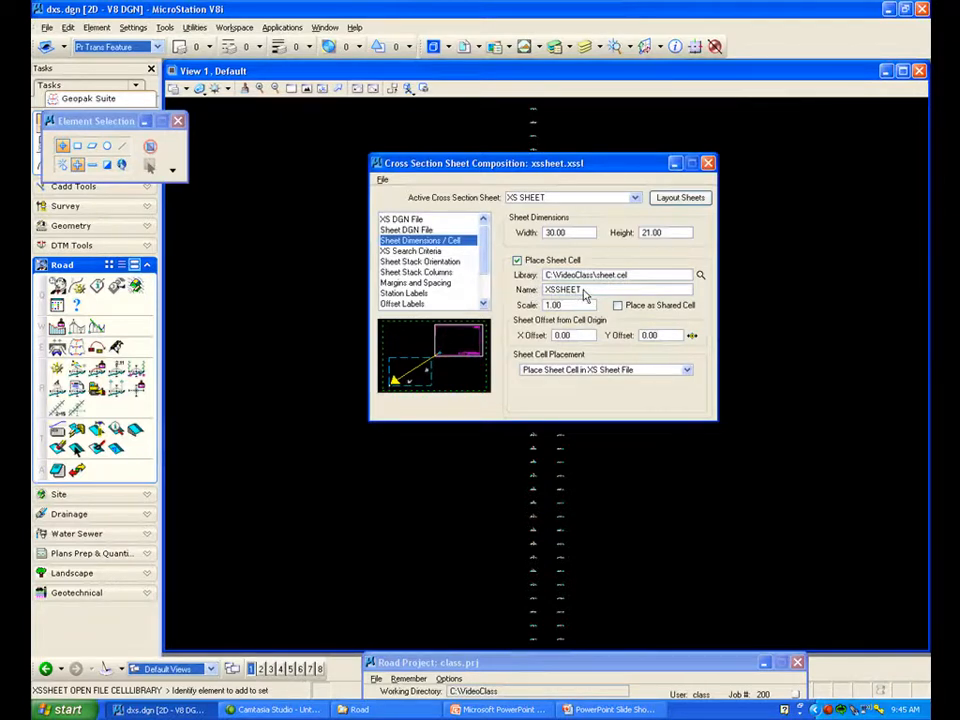
Step: Set the sheet cell to be placed as a shared cell, keeping Place Sheet Cell in XS Sheet File
{"action": "left_click", "coordinate": [650, 305]}
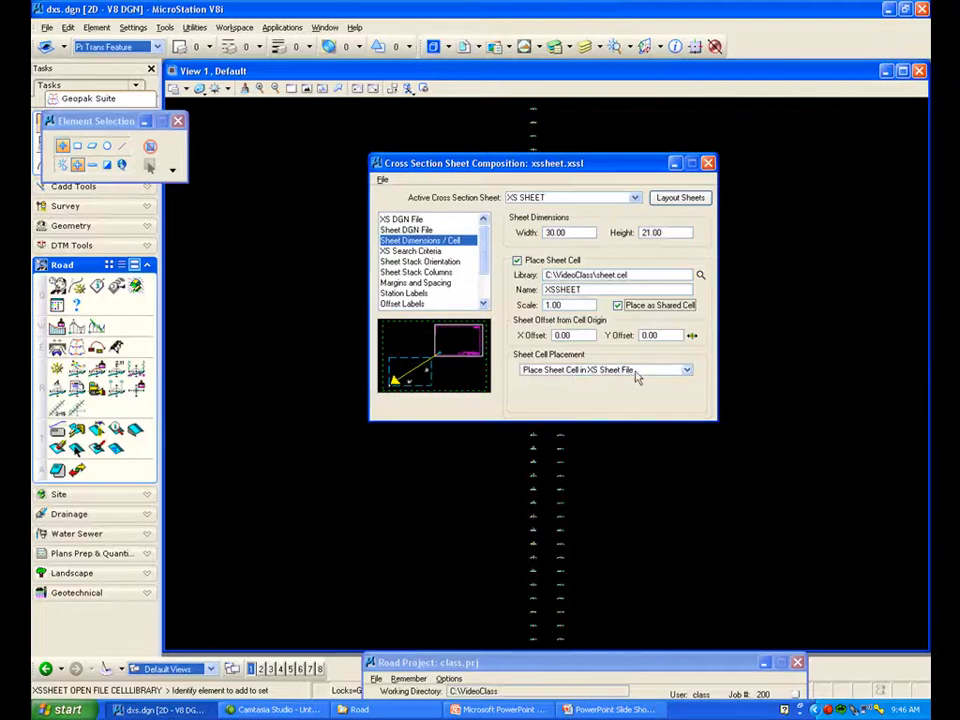
{"action": "left_click", "coordinate": [689, 371]}
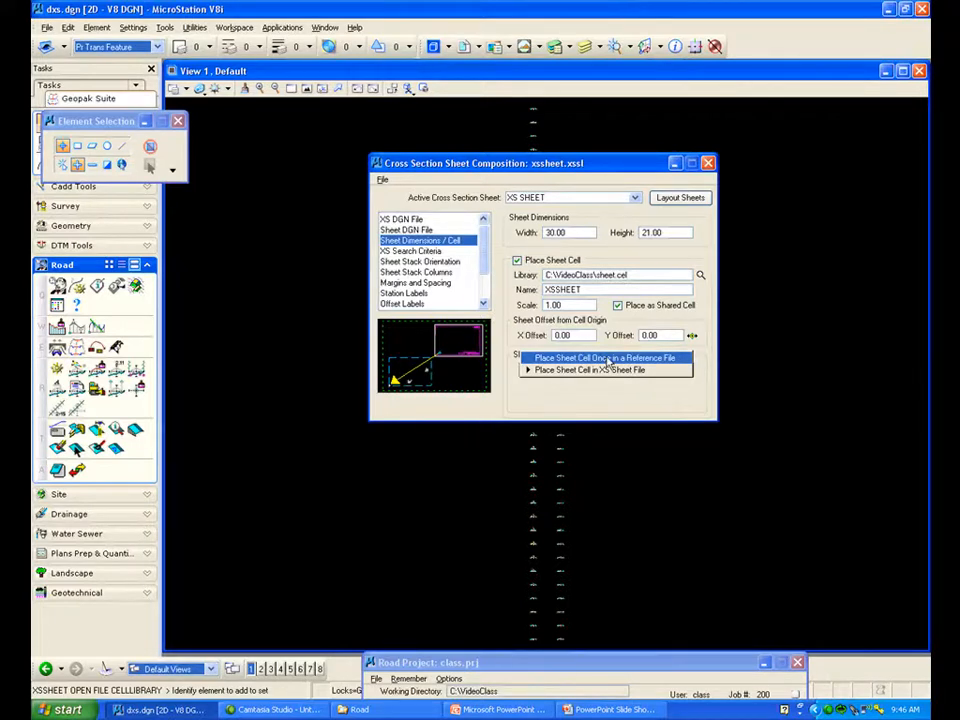
{"action": "left_click", "coordinate": [580, 369]}
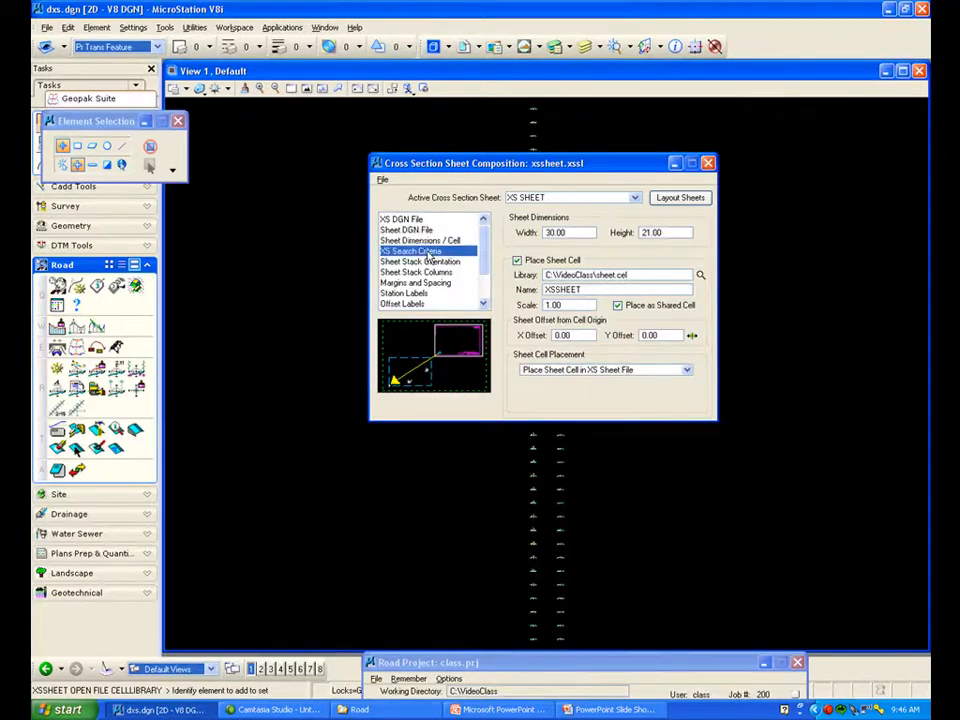
Step: Enable level numbers, colors, styles, weights and types in the cross section element search criteria
{"action": "left_click", "coordinate": [429, 251]}
{"action": "left_click_drag", "start_coordinate": [450, 163], "coordinate": [481, 112]}
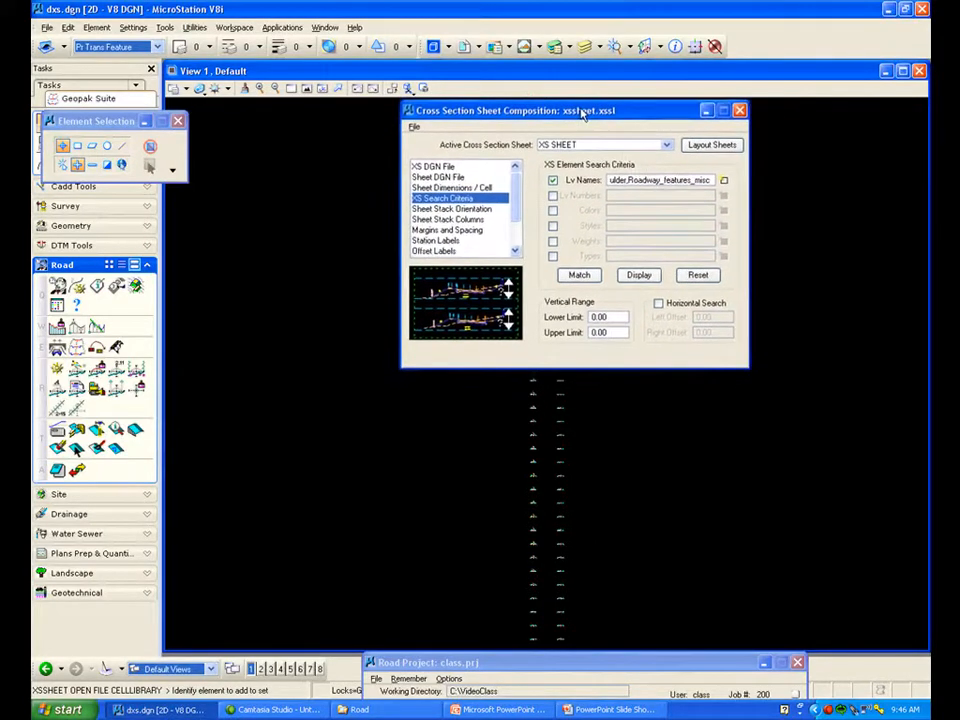
{"action": "left_click", "coordinate": [552, 197]}
{"action": "left_click", "coordinate": [552, 212]}
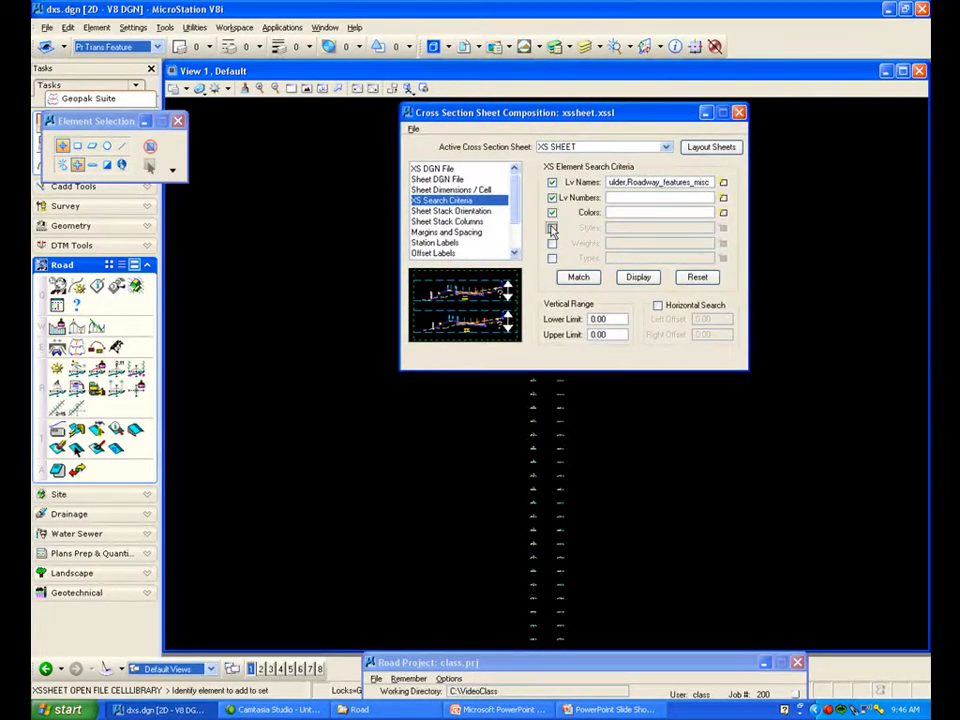
{"action": "left_click", "coordinate": [552, 228]}
{"action": "left_click", "coordinate": [552, 243]}
{"action": "left_click", "coordinate": [552, 258]}
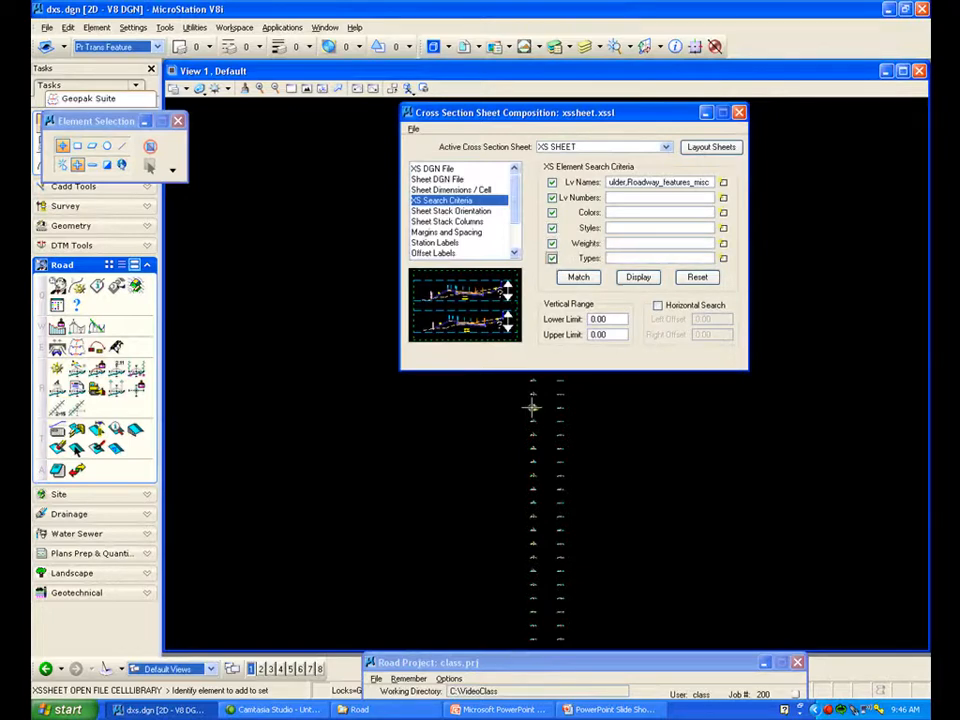
Step: Reset the existing cross section element search criteria to empty values
{"action": "scroll", "coordinate": [533, 448], "scroll_direction": "up", "scroll_amount": 5}
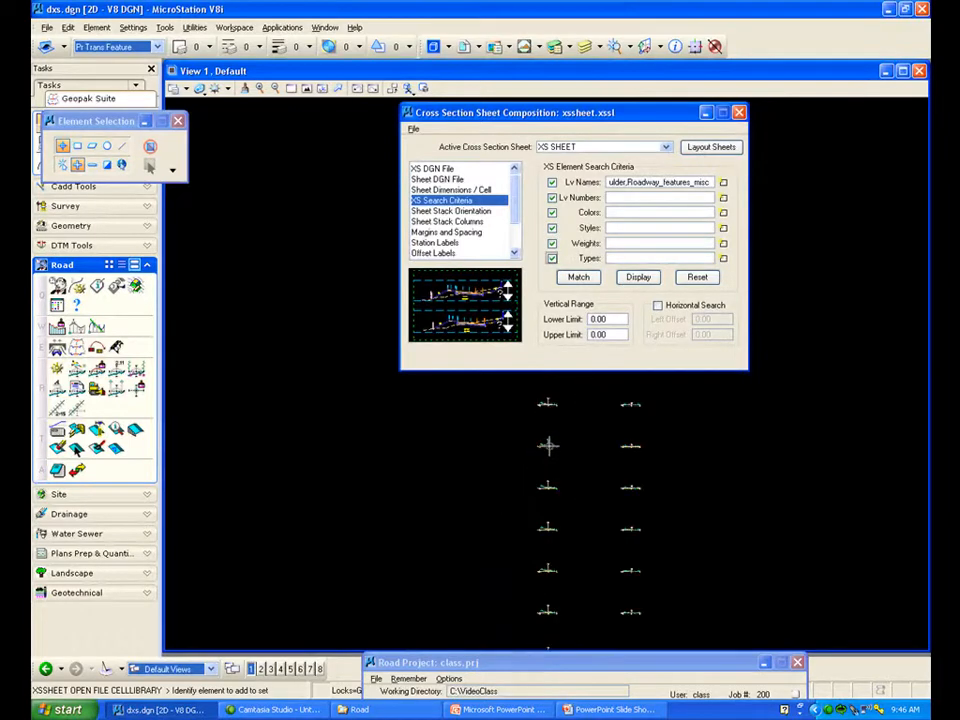
{"action": "scroll", "coordinate": [538, 445], "scroll_direction": "up", "scroll_amount": 5}
{"action": "scroll", "coordinate": [530, 432], "scroll_direction": "up", "scroll_amount": 3}
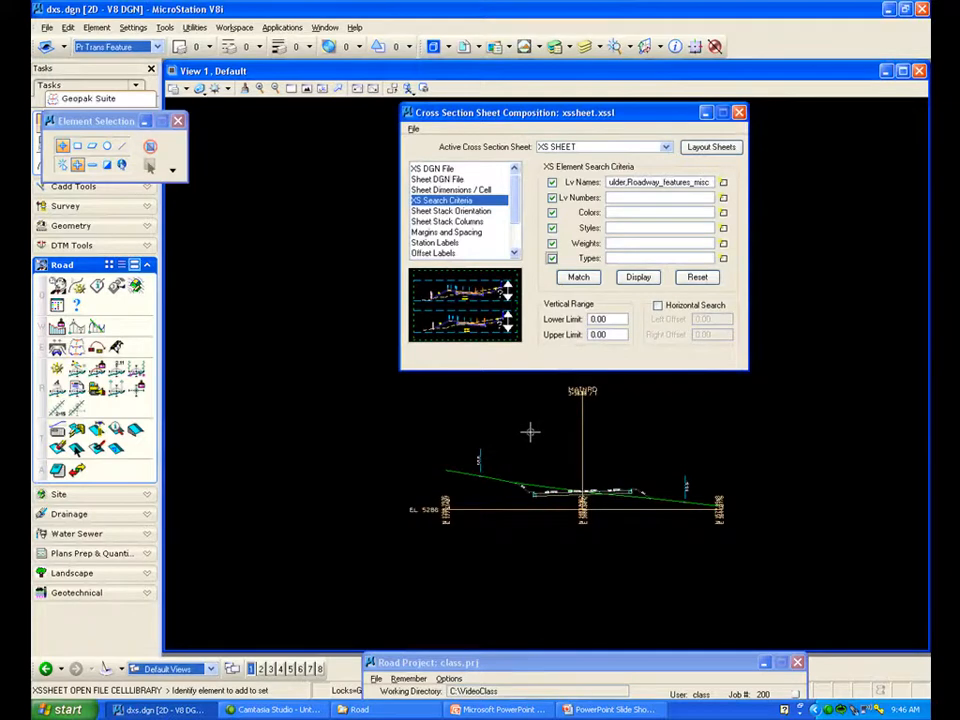
{"action": "scroll", "coordinate": [537, 468], "scroll_direction": "up", "scroll_amount": 2}
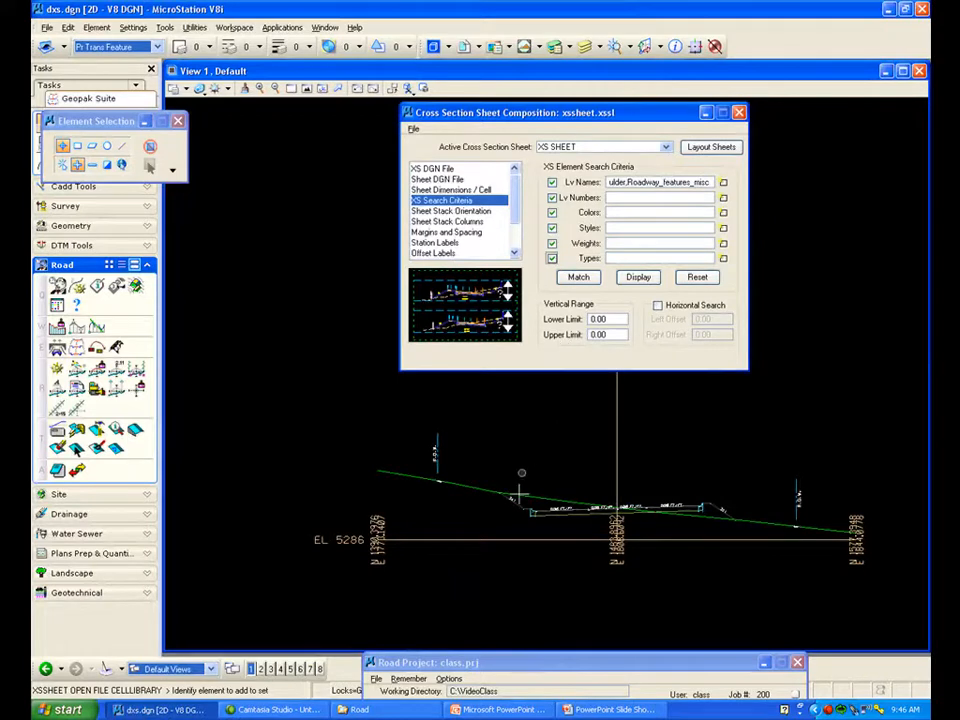
{"action": "scroll", "coordinate": [517, 497], "scroll_direction": "up", "scroll_amount": 2}
{"action": "scroll", "coordinate": [525, 490], "scroll_direction": "up", "scroll_amount": 2}
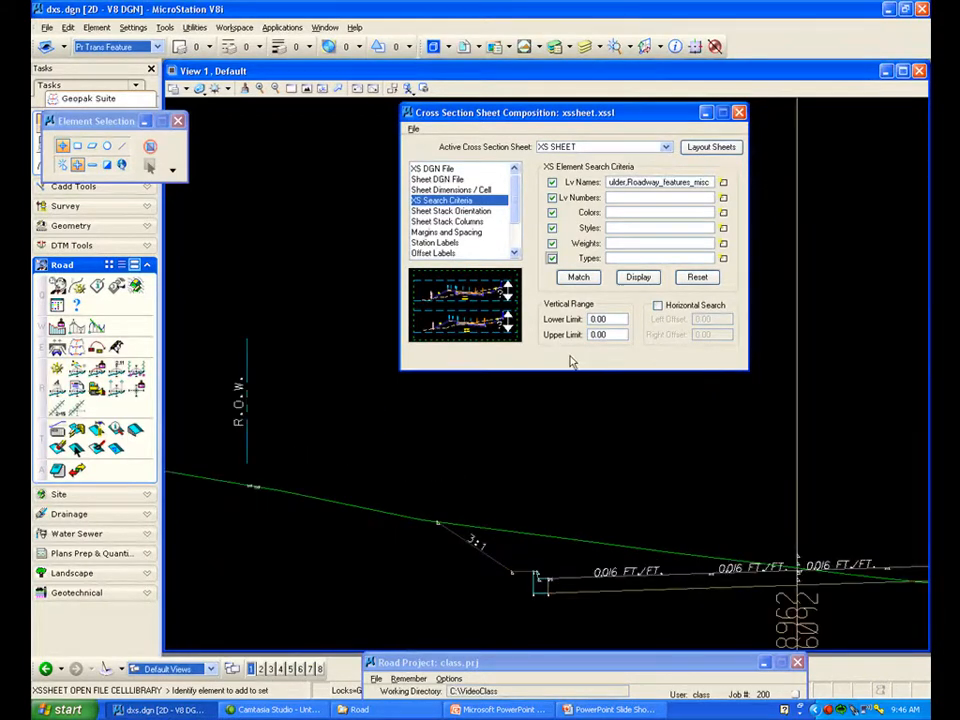
{"action": "left_click", "coordinate": [578, 277]}
{"action": "left_click", "coordinate": [697, 277]}
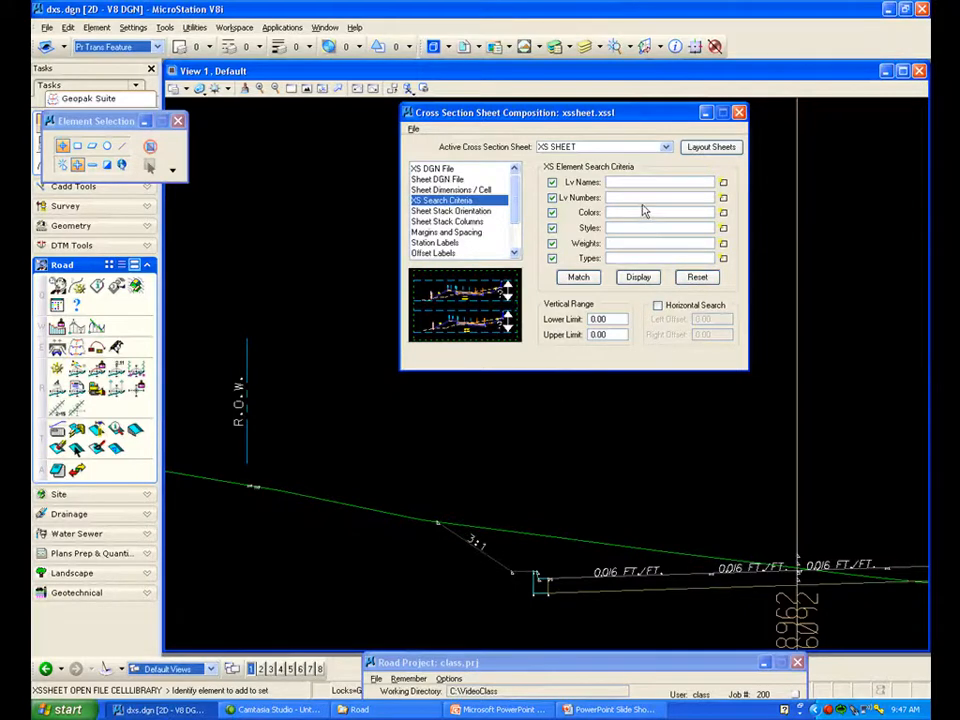
Step: Match the ground line, 3:1 side slope, curb and pavement surface as search criteria and preview the matching elements
{"action": "left_click", "coordinate": [578, 279]}
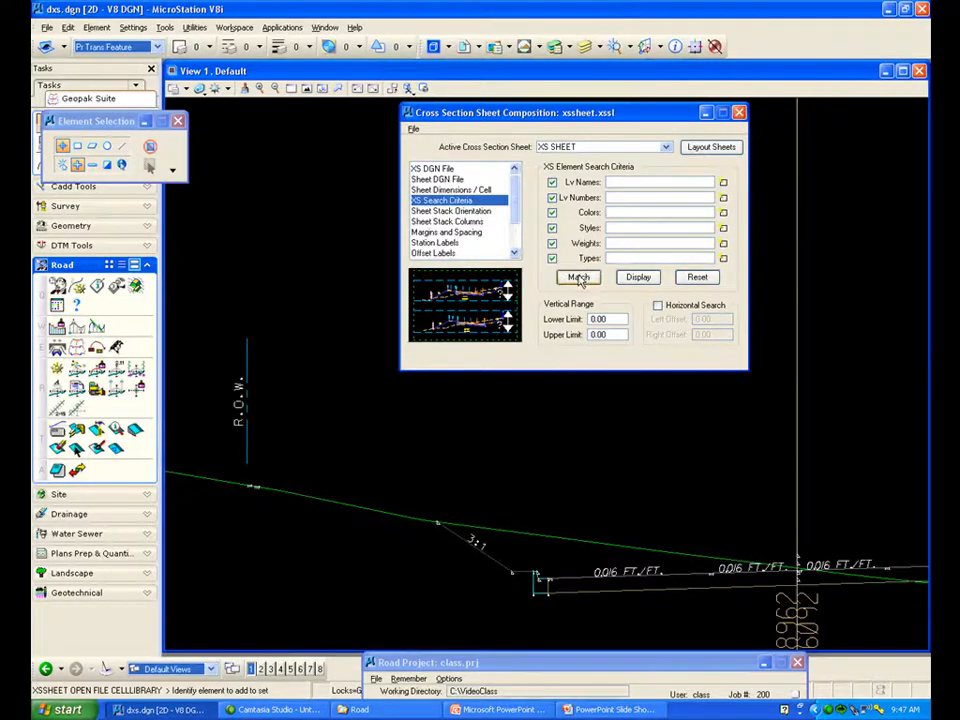
{"action": "left_click", "coordinate": [362, 510]}
{"action": "left_click", "coordinate": [431, 454]}
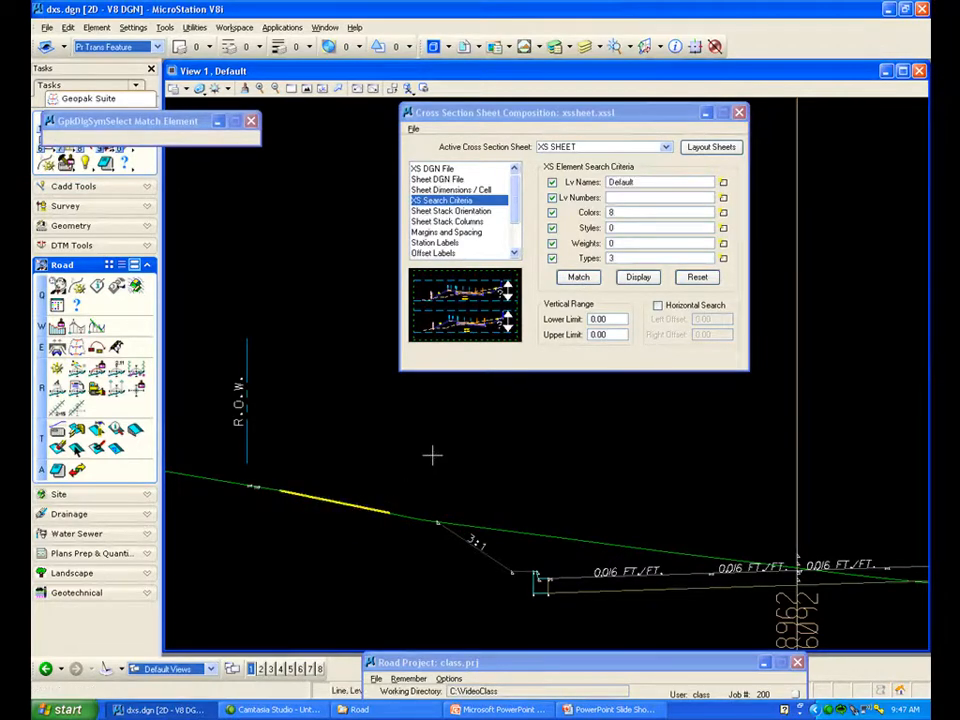
{"action": "left_click", "coordinate": [495, 562]}
{"action": "left_click", "coordinate": [525, 554]}
{"action": "left_click", "coordinate": [540, 576]}
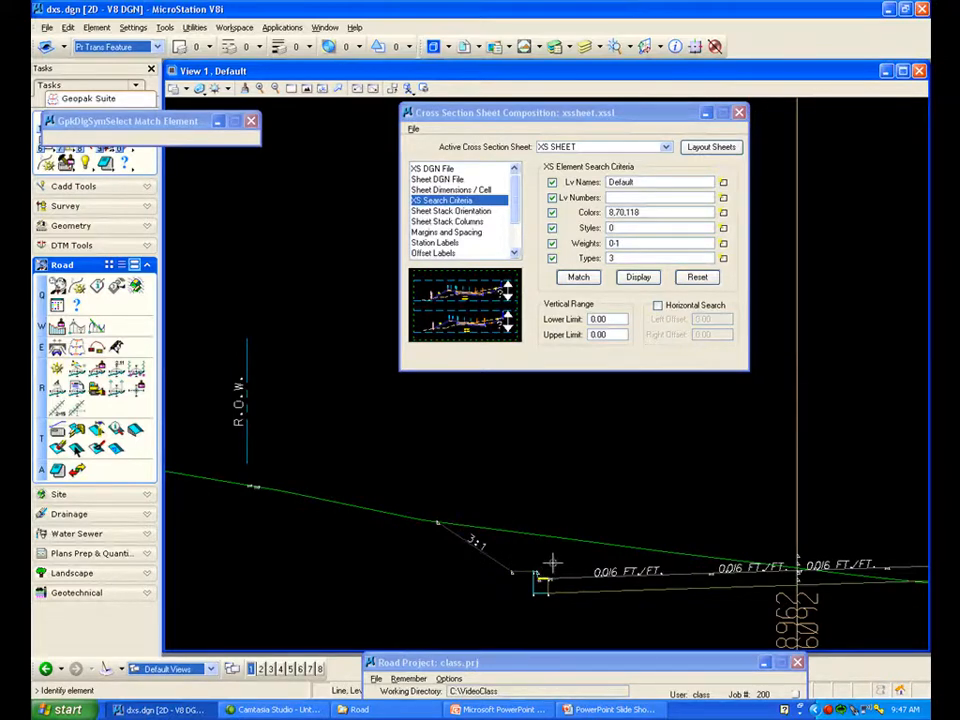
{"action": "left_click", "coordinate": [566, 574]}
{"action": "left_click", "coordinate": [572, 563]}
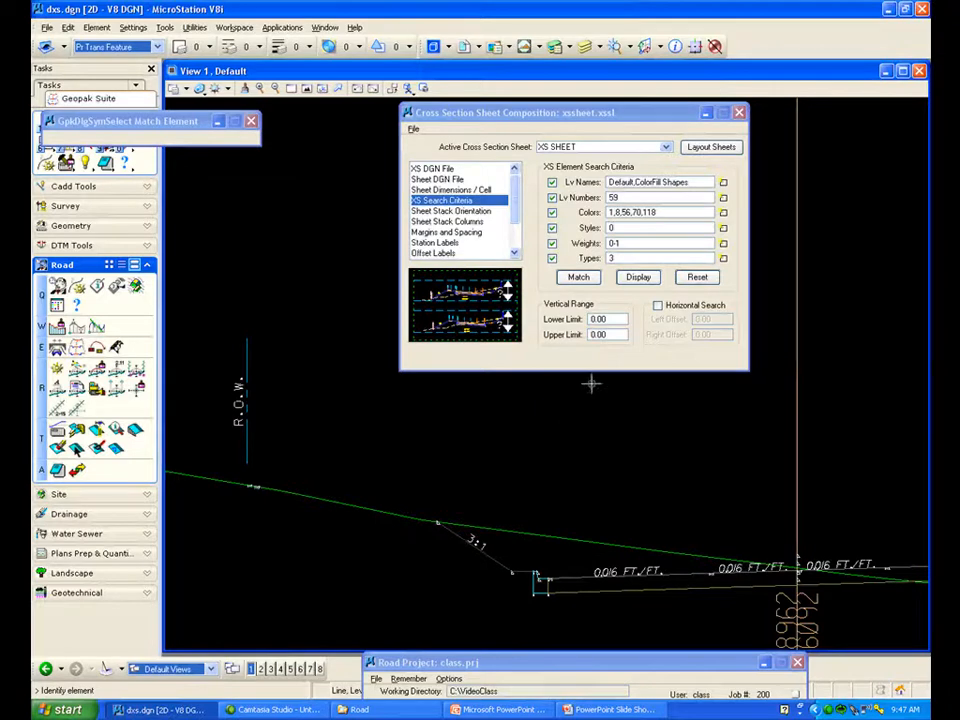
{"action": "left_click", "coordinate": [638, 278]}
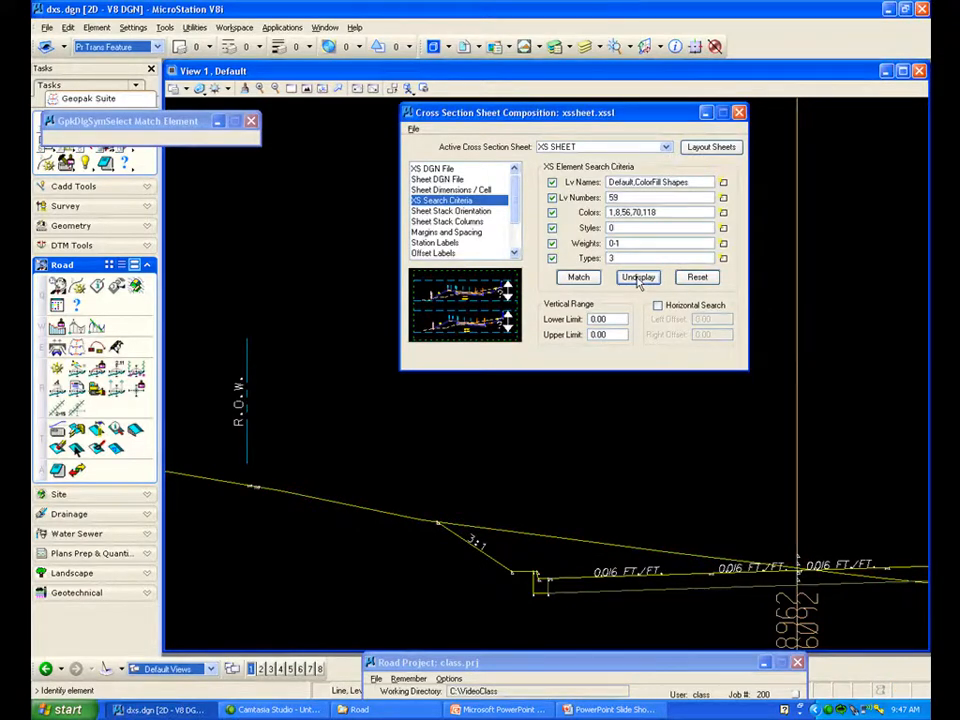
{"action": "left_click", "coordinate": [638, 278]}
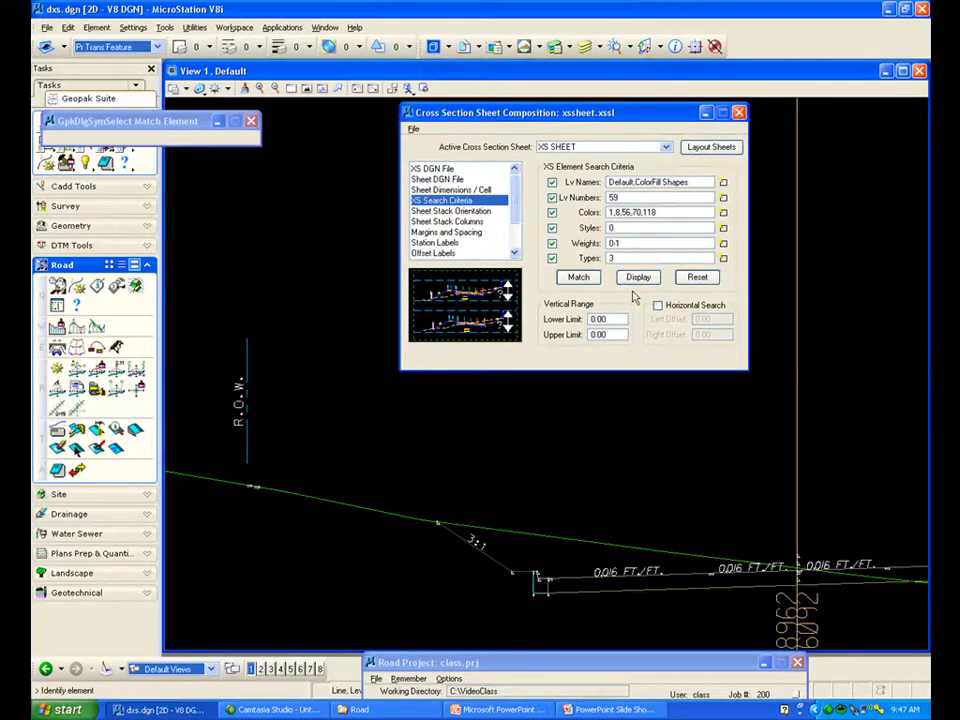
Step: Add the pavement's bottom line to the search criteria by matching it and preview the matching elements again
{"action": "left_click", "coordinate": [577, 278]}
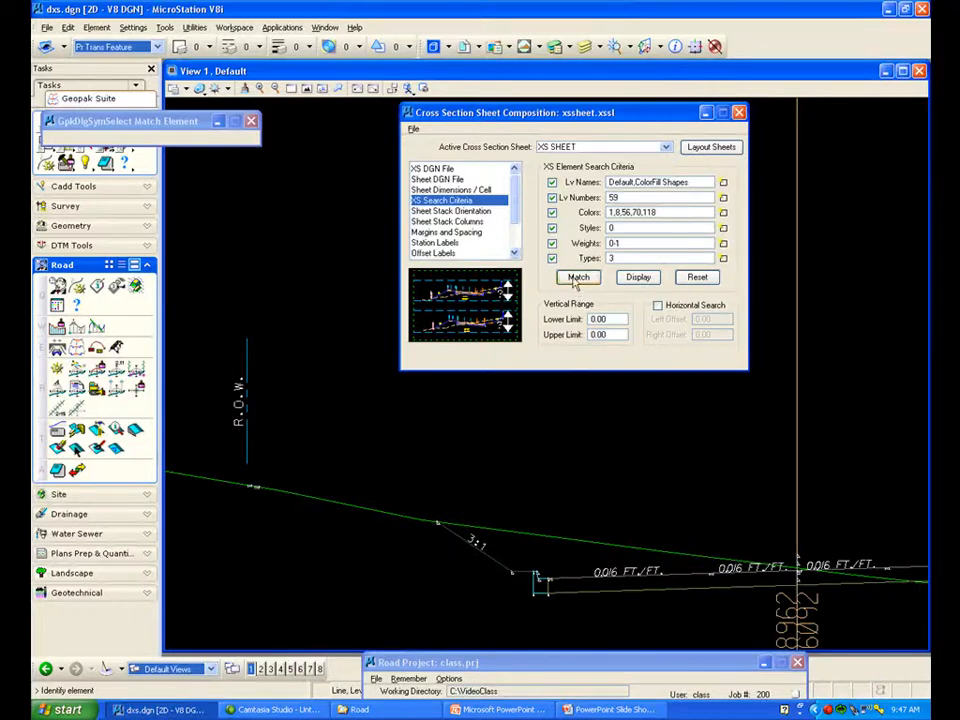
{"action": "left_click", "coordinate": [566, 592]}
{"action": "left_click", "coordinate": [574, 548]}
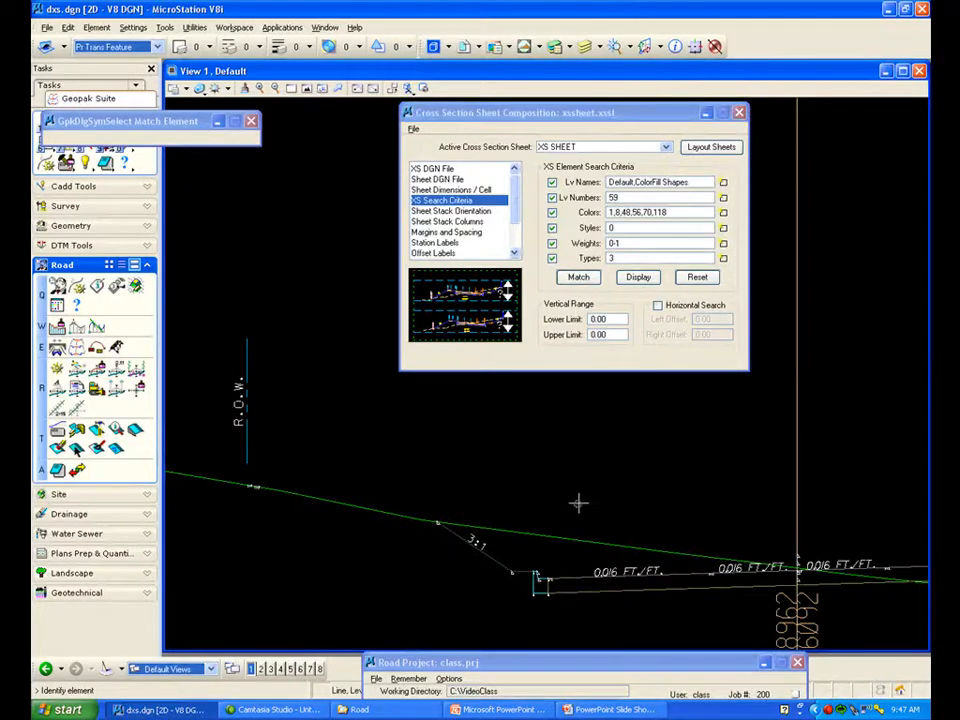
{"action": "left_click", "coordinate": [638, 277]}
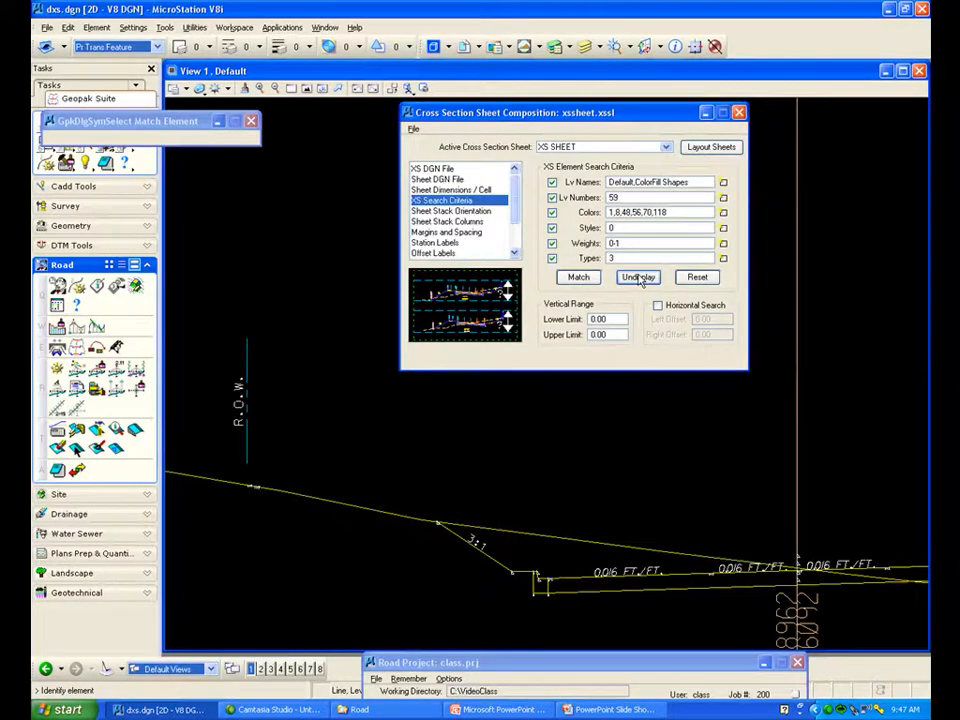
{"action": "left_click", "coordinate": [638, 277]}
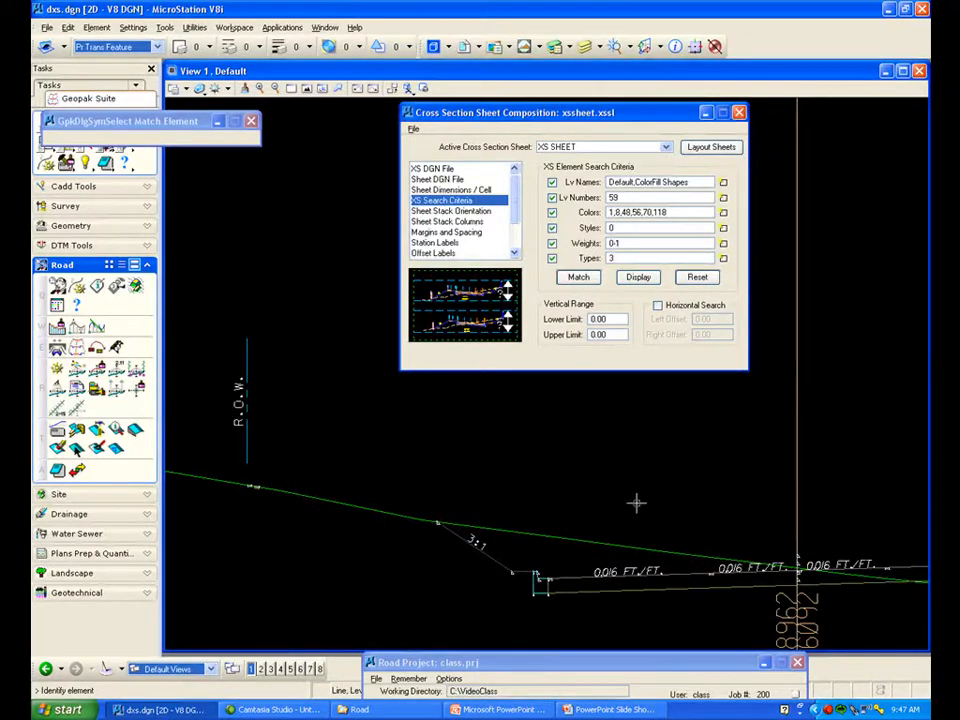
Step: Try the horizontal search option with its left and right offsets
{"action": "scroll", "coordinate": [637, 505], "scroll_direction": "down", "scroll_amount": 2}
{"action": "scroll", "coordinate": [648, 486], "scroll_direction": "down", "scroll_amount": 2}
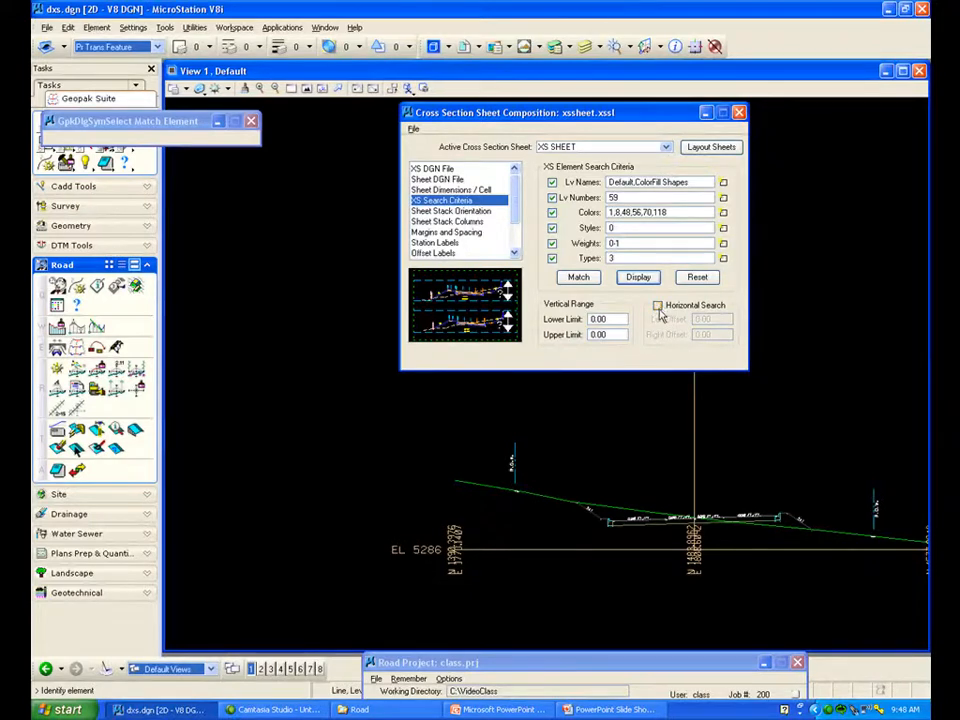
{"action": "left_click", "coordinate": [657, 306]}
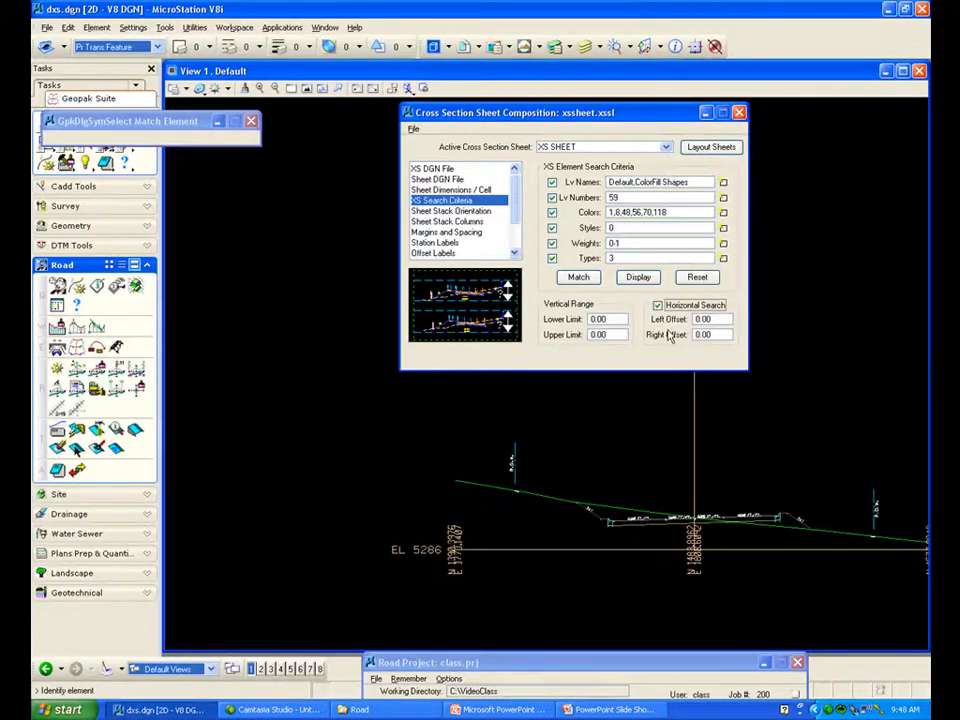
{"action": "left_click", "coordinate": [657, 305]}
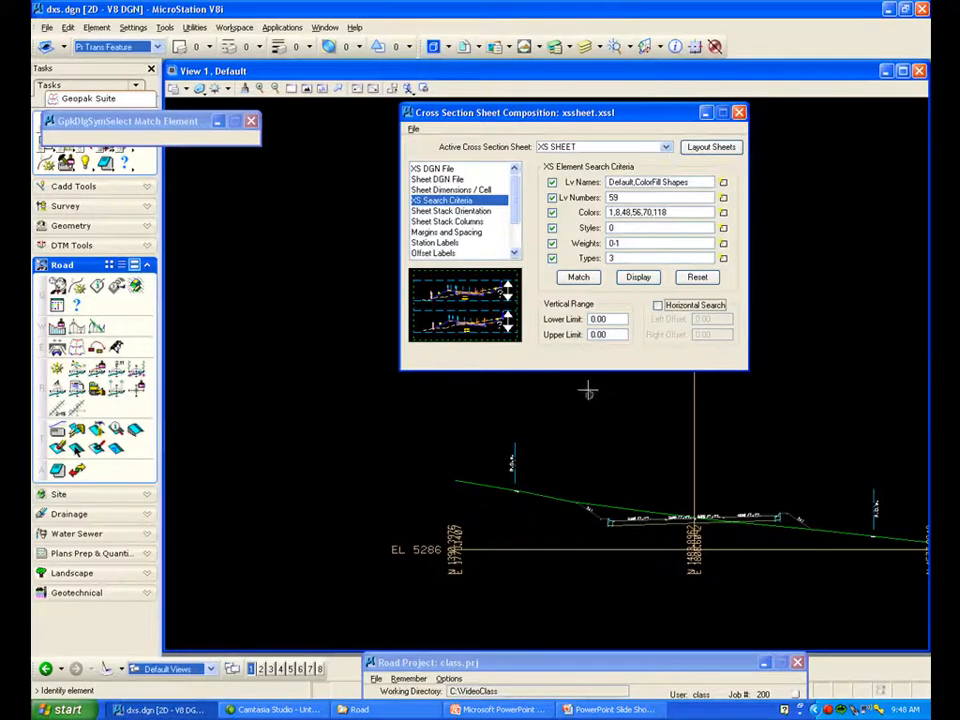
Step: Review the sheet stack orientation, stack columns, and margins and spacing settings, keeping the Vertical orientation
{"action": "left_click", "coordinate": [465, 211]}
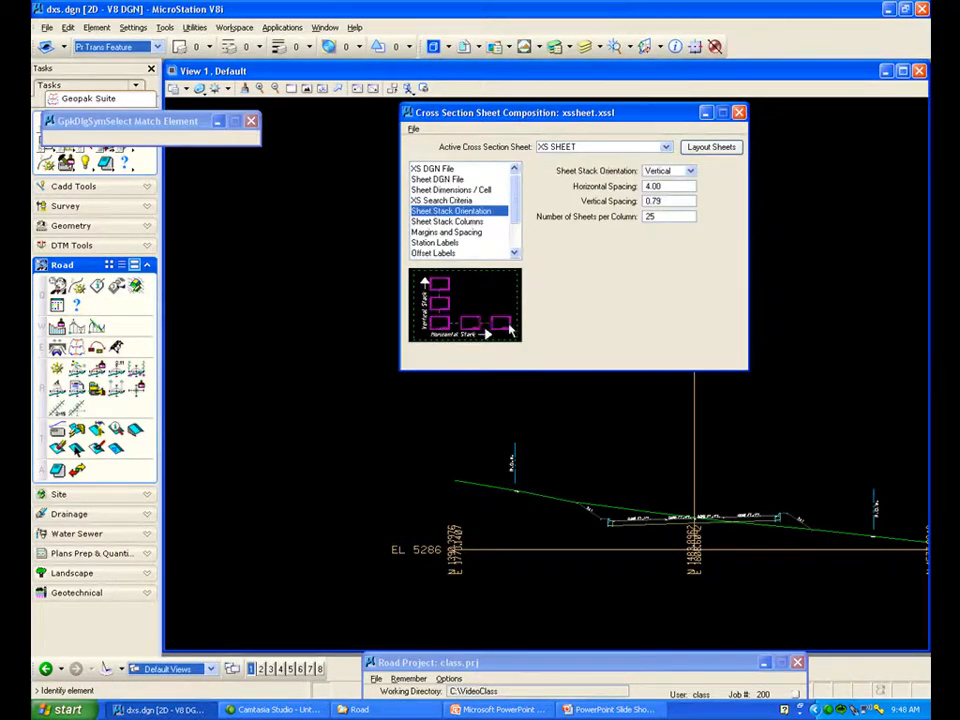
{"action": "left_click", "coordinate": [690, 171]}
{"action": "left_click", "coordinate": [693, 172]}
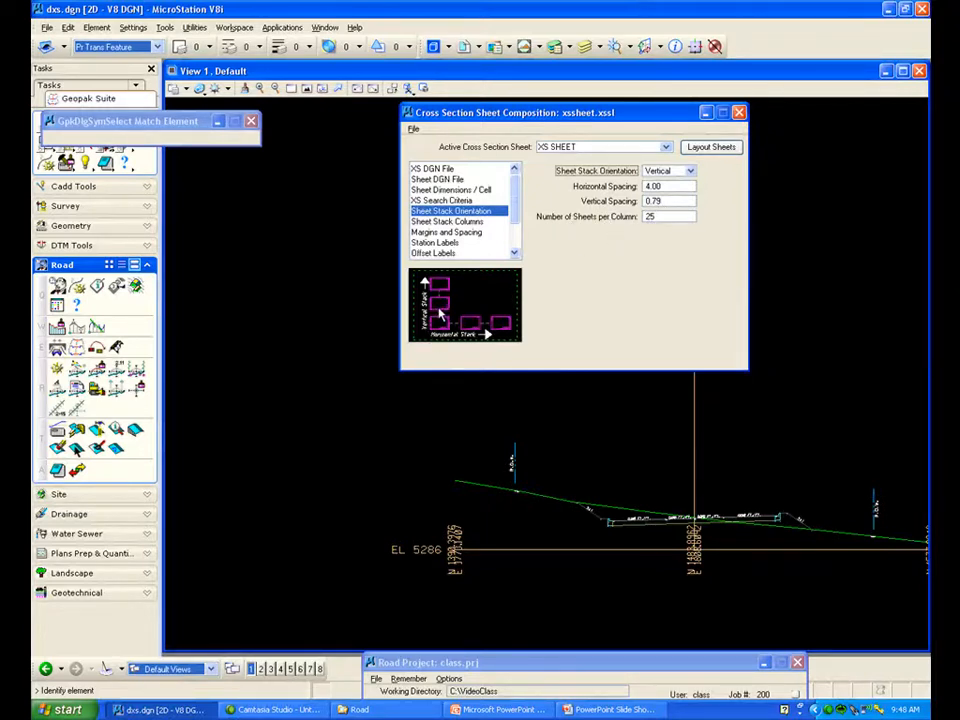
{"action": "left_click", "coordinate": [444, 222]}
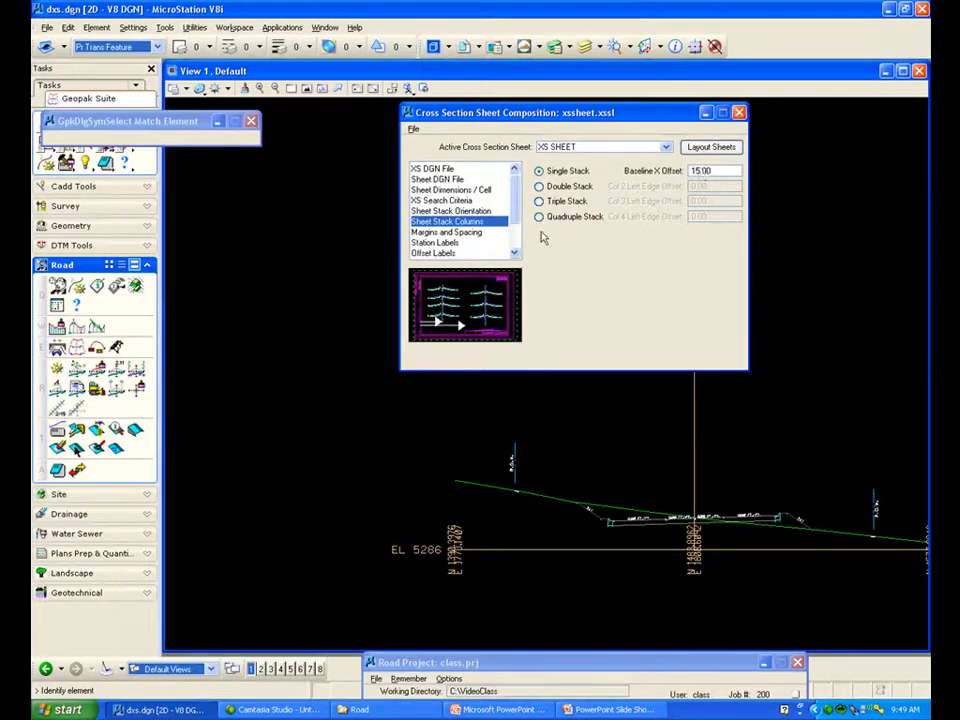
{"action": "left_click", "coordinate": [451, 233]}
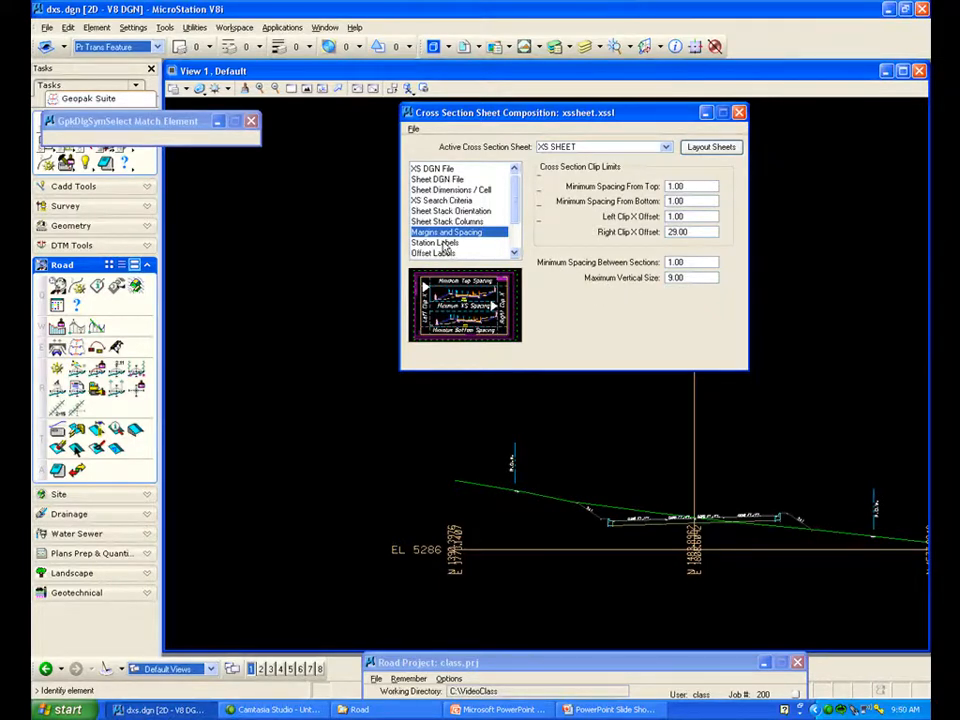
Step: Review the station label settings and their plot parameters, leaving the symbology and text preferences as they are
{"action": "left_click", "coordinate": [445, 244]}
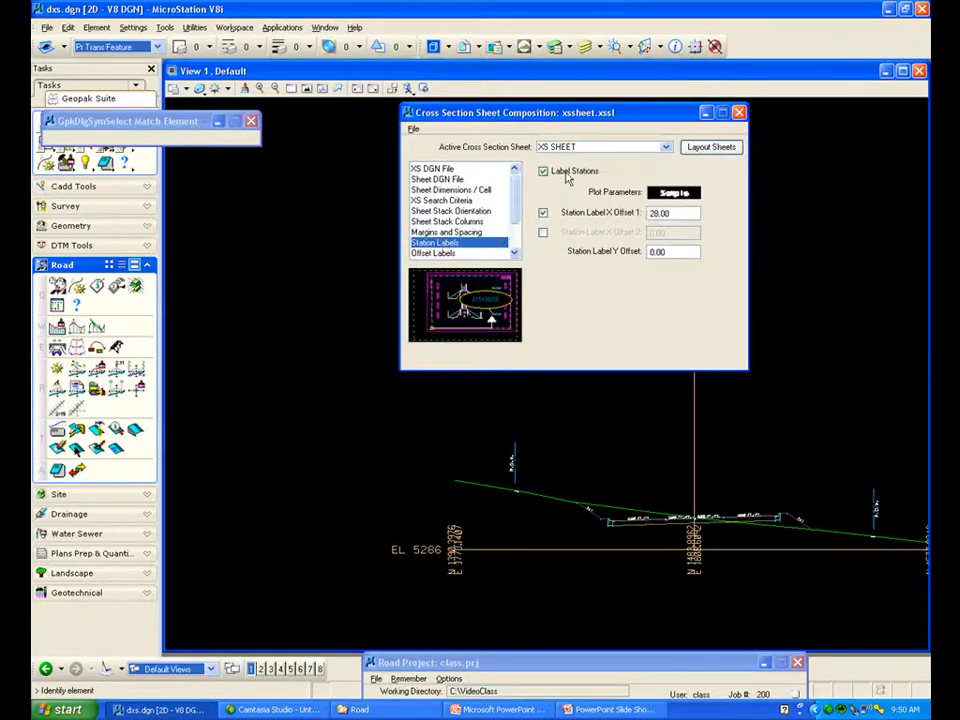
{"action": "left_click", "coordinate": [672, 193]}
{"action": "left_click", "coordinate": [673, 195]}
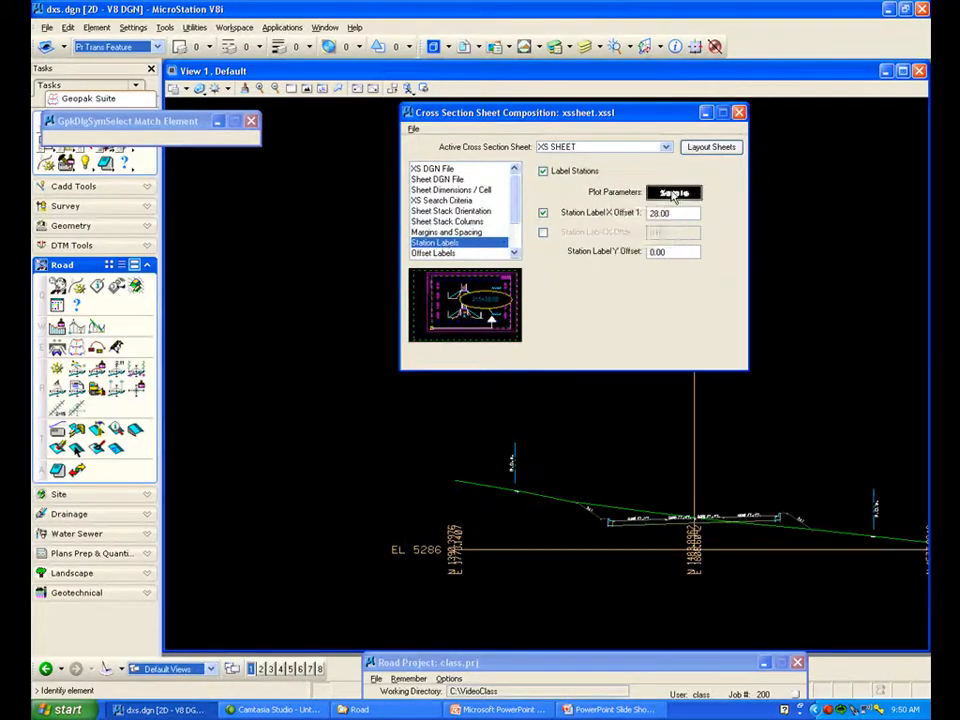
{"action": "left_click", "coordinate": [674, 196]}
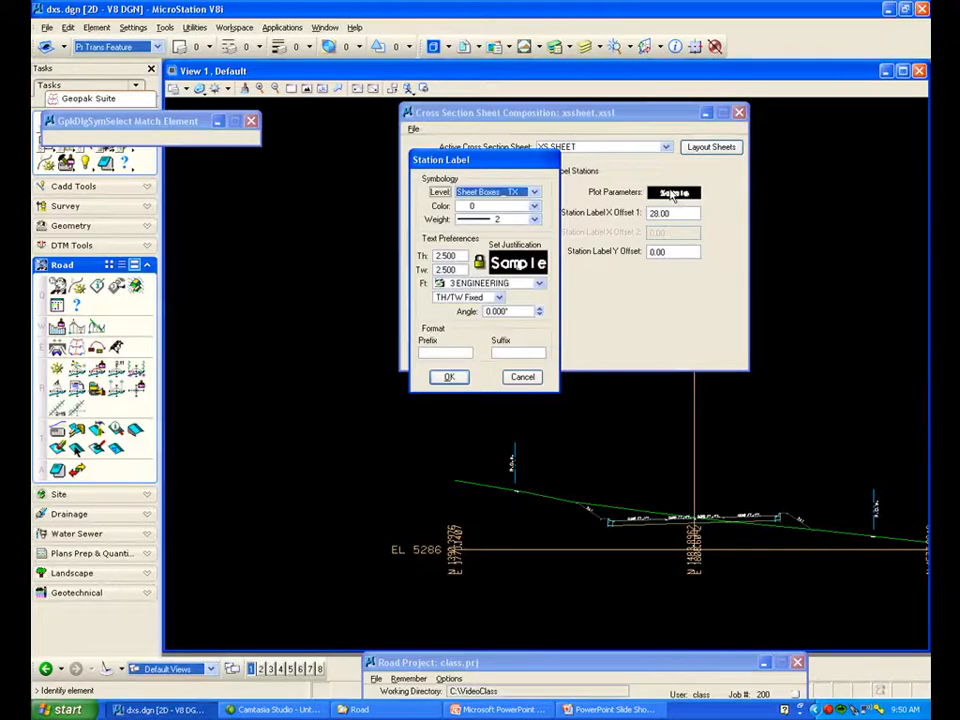
{"action": "left_click_drag", "start_coordinate": [519, 164], "coordinate": [518, 162]}
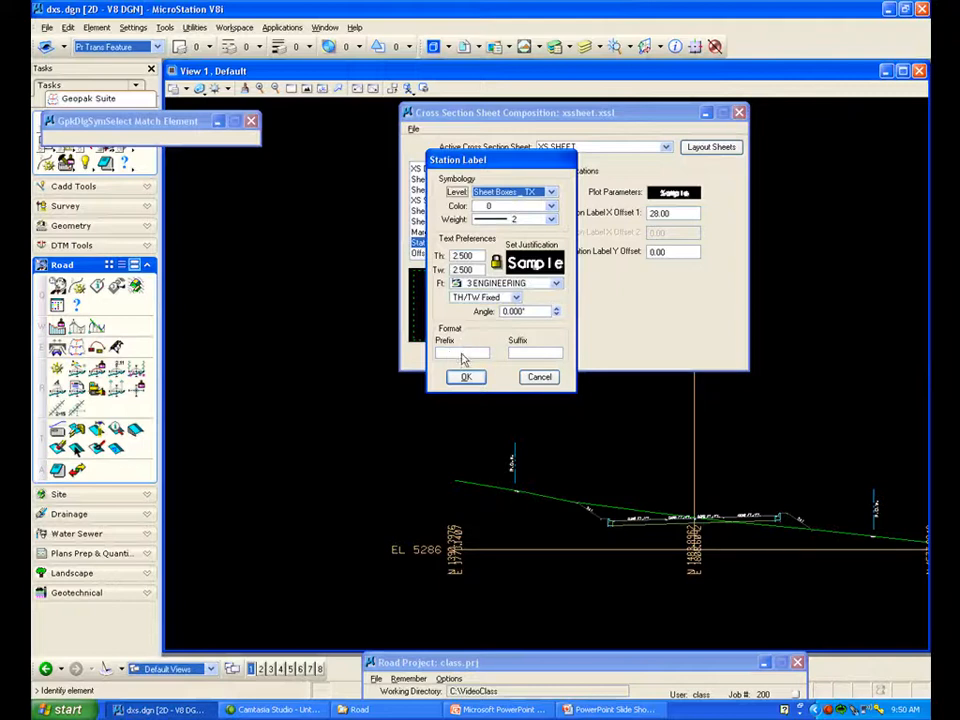
{"action": "left_click", "coordinate": [537, 377]}
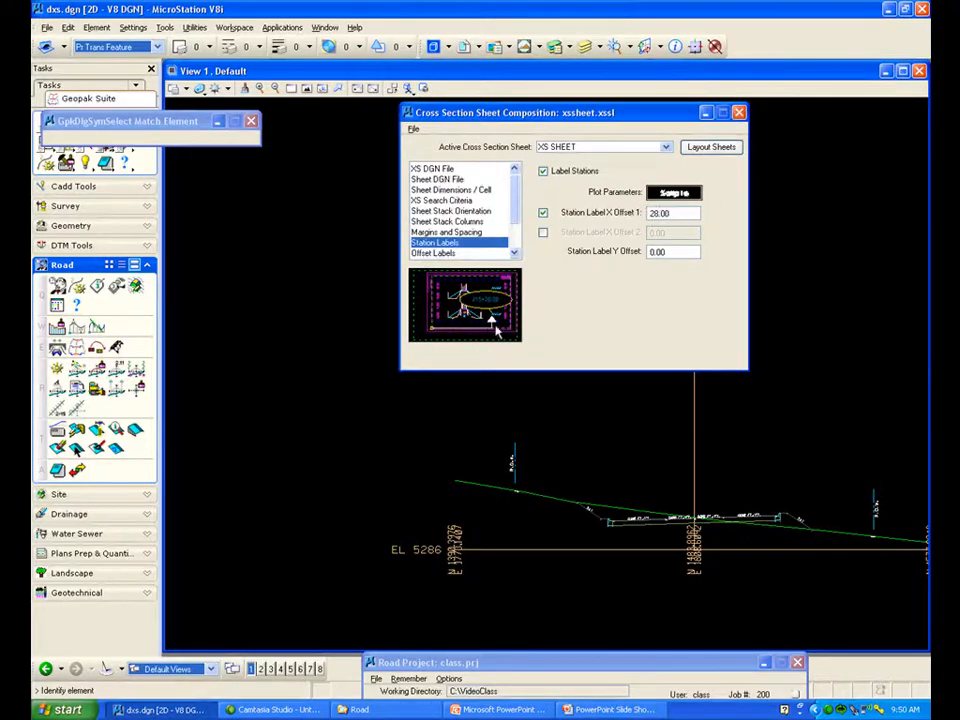
Step: Compare the station label and offset label settings, and review the elevation label options
{"action": "left_click", "coordinate": [440, 253]}
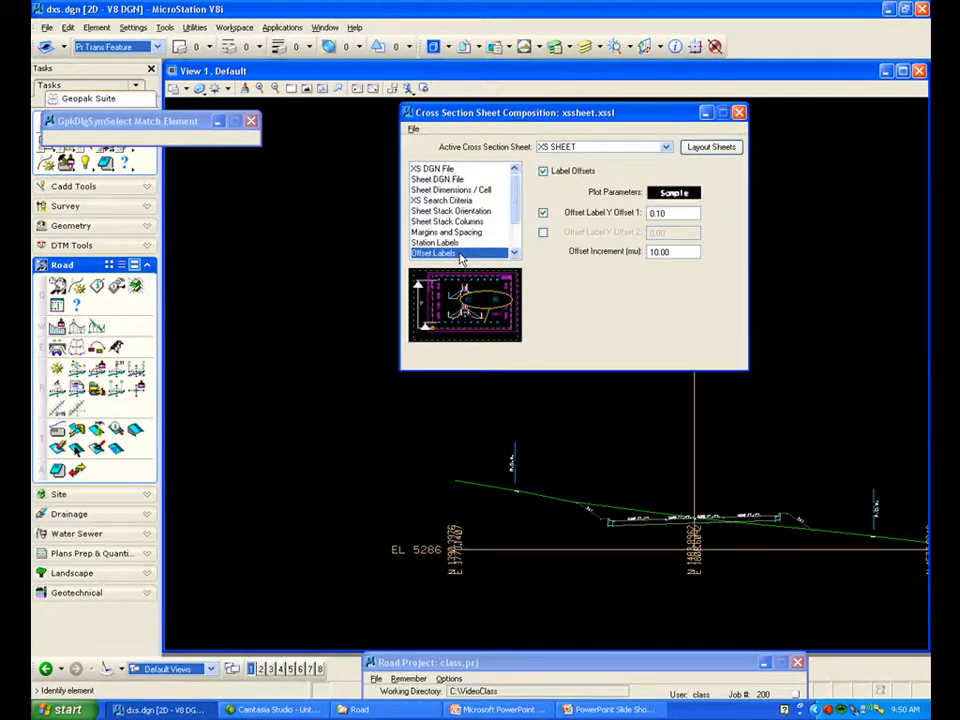
{"action": "scroll", "coordinate": [456, 222], "scroll_direction": "down", "scroll_amount": 2}
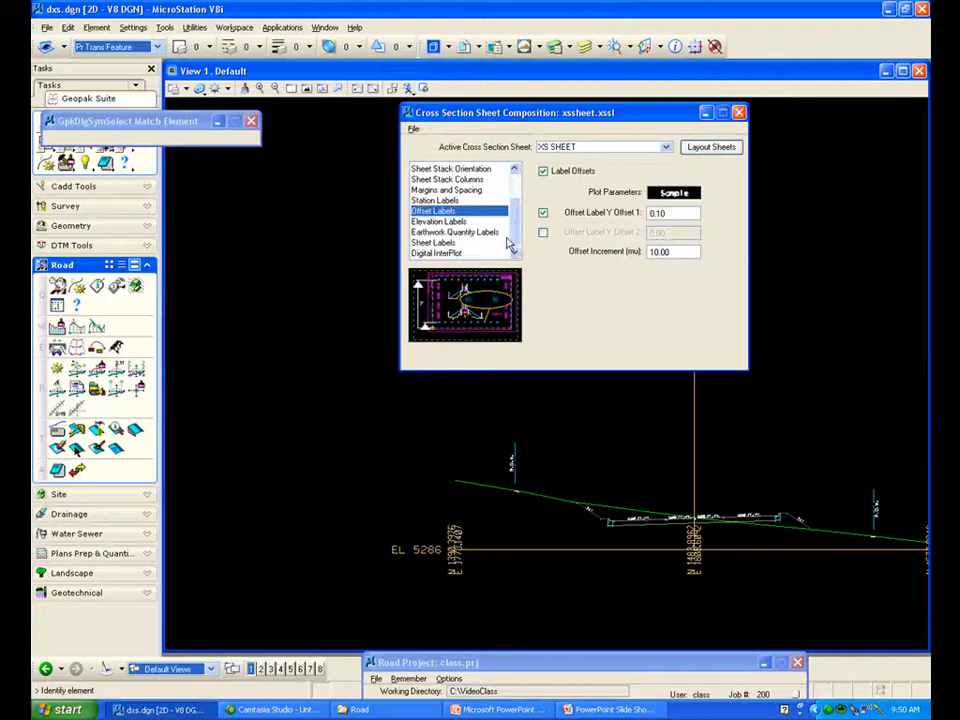
{"action": "left_click", "coordinate": [446, 201]}
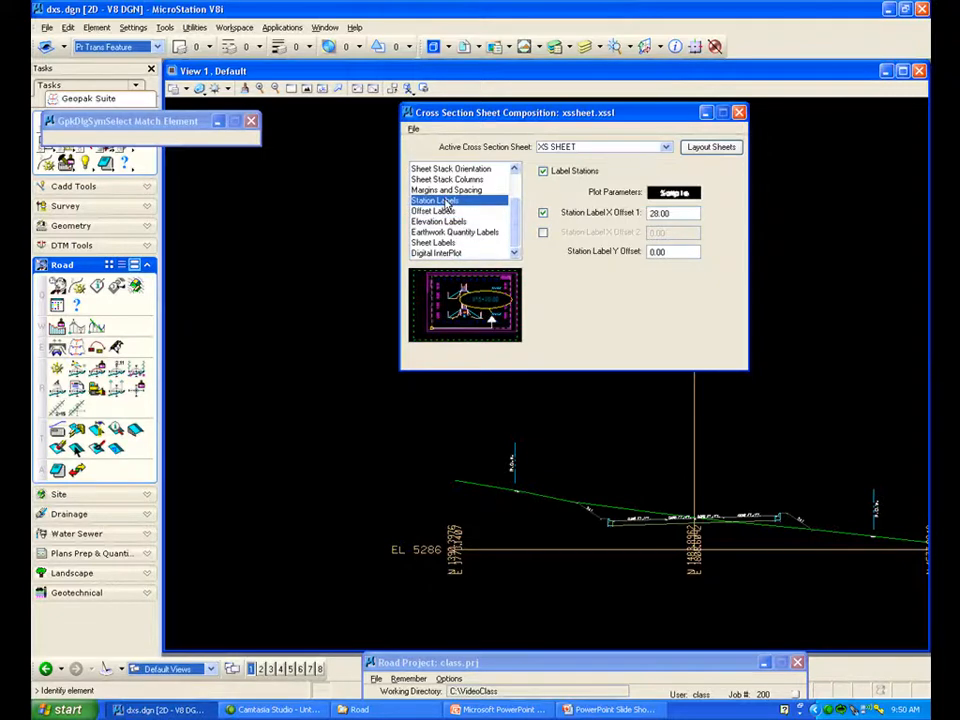
{"action": "left_click", "coordinate": [438, 211]}
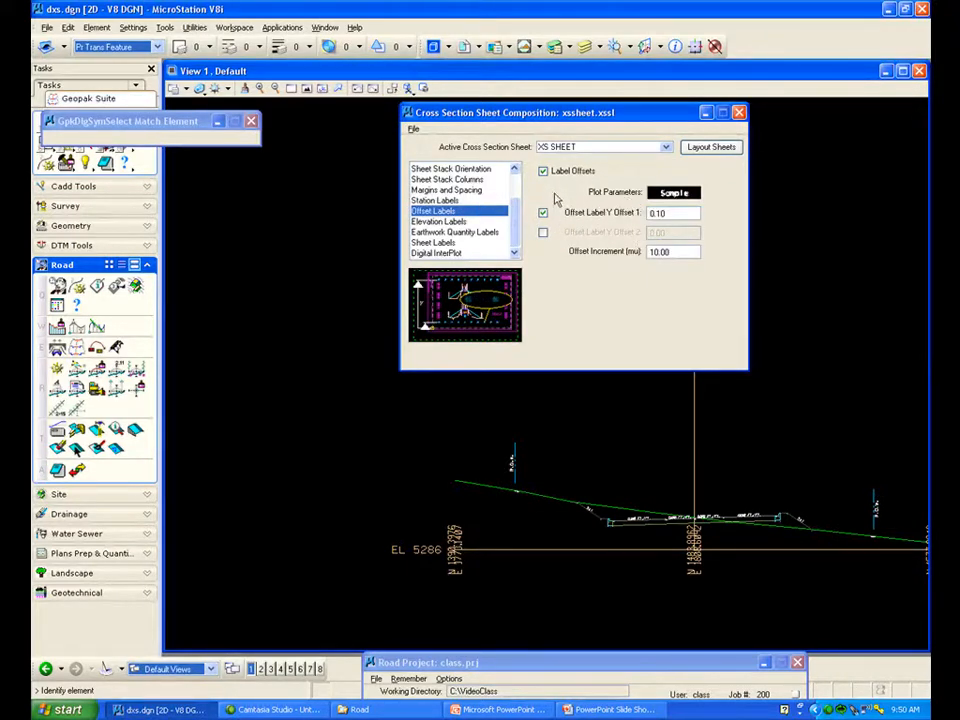
{"action": "left_click", "coordinate": [453, 201]}
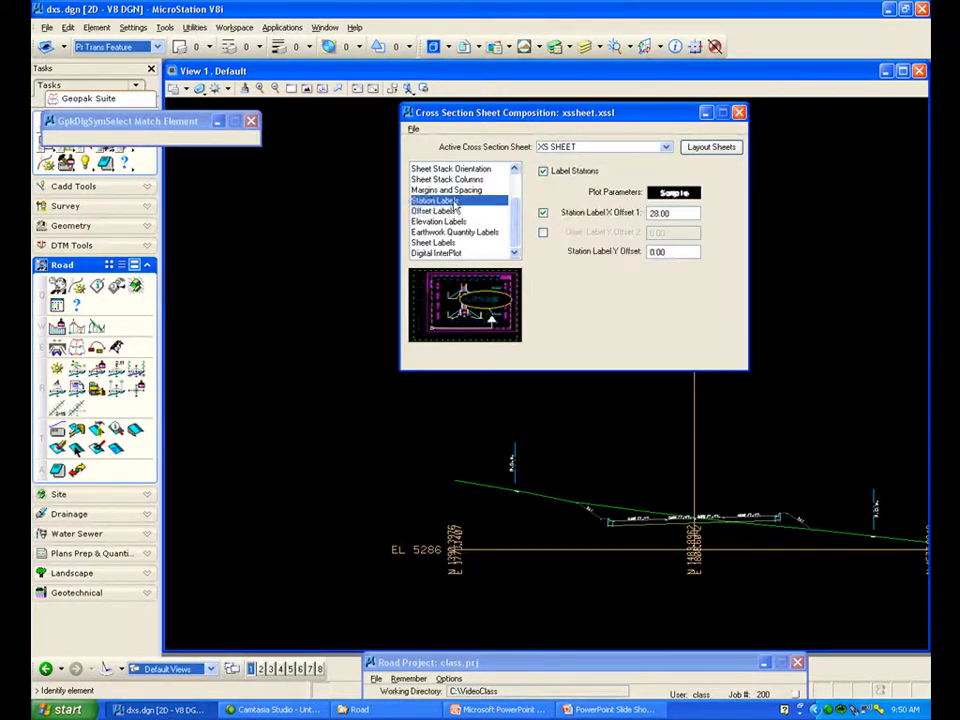
{"action": "left_click", "coordinate": [450, 212]}
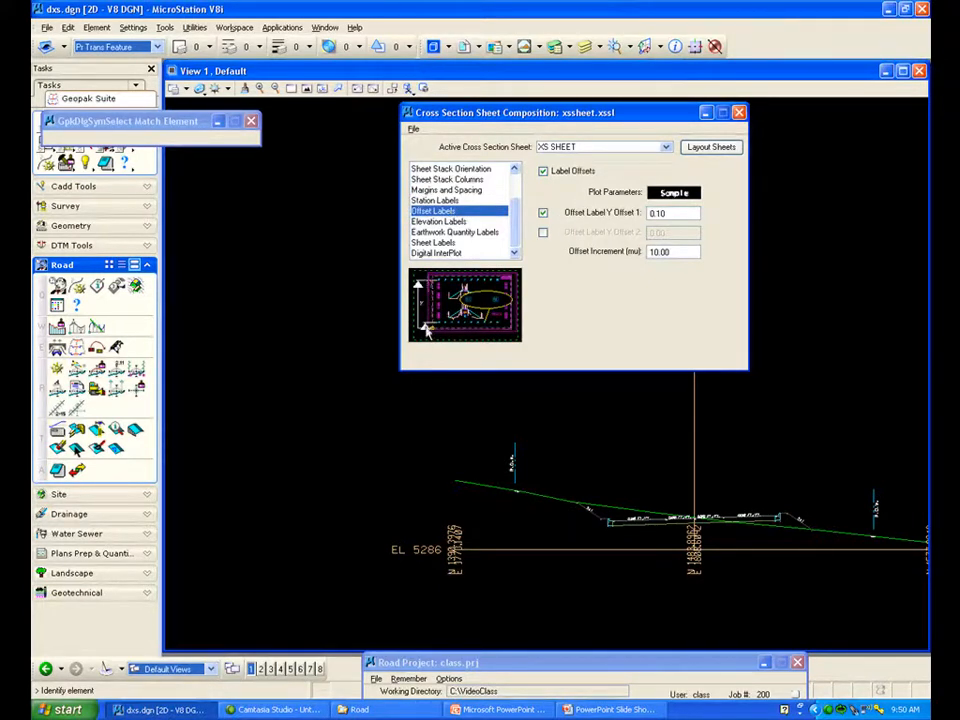
{"action": "key", "text": "Up"}
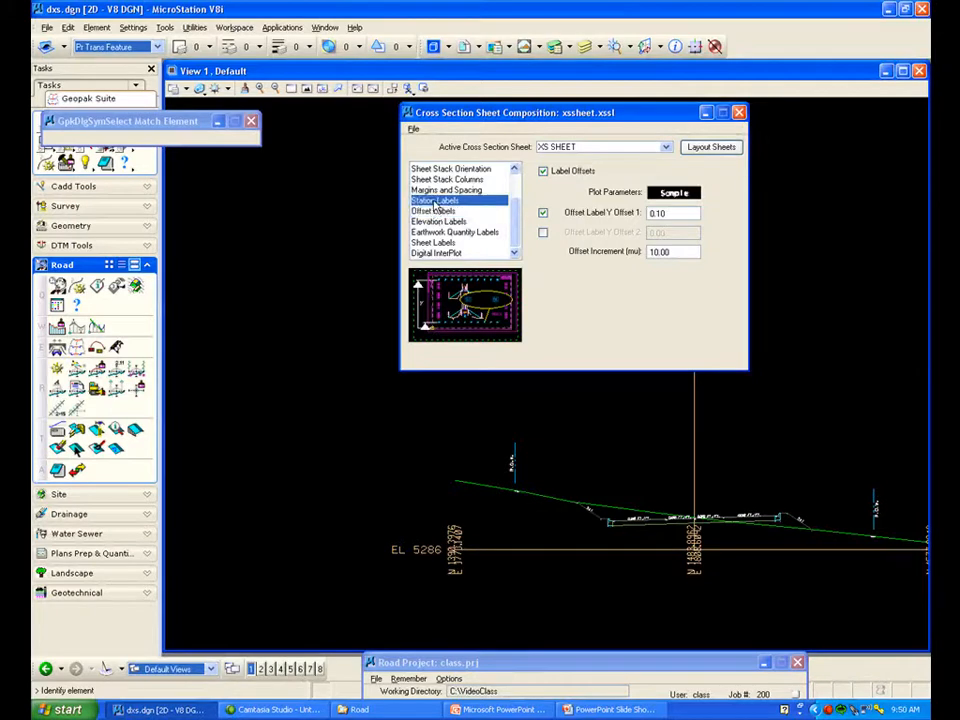
{"action": "left_click", "coordinate": [447, 212]}
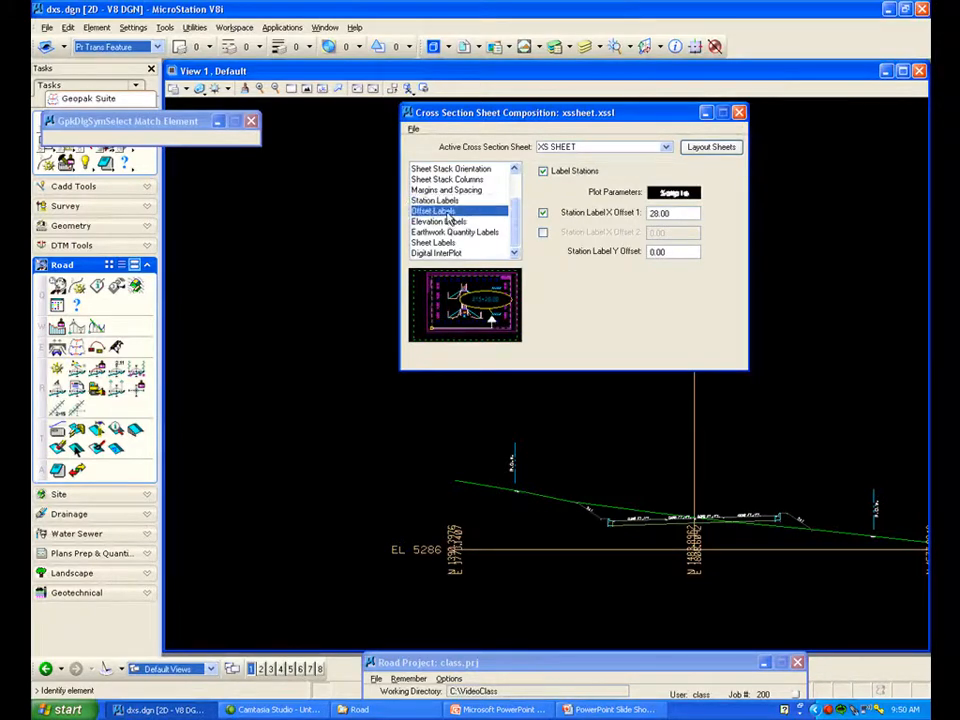
{"action": "left_click", "coordinate": [448, 222]}
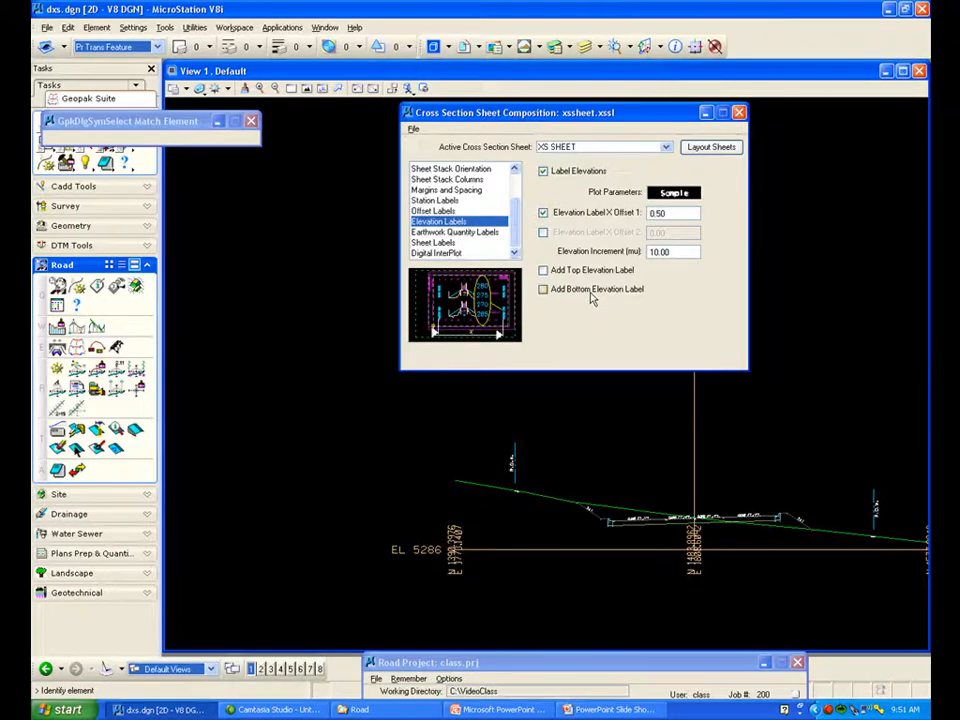
Step: Load ew.txt from the VideoClass folder as the earthwork quantity file for the earthwork quantity labels
{"action": "left_click", "coordinate": [463, 233]}
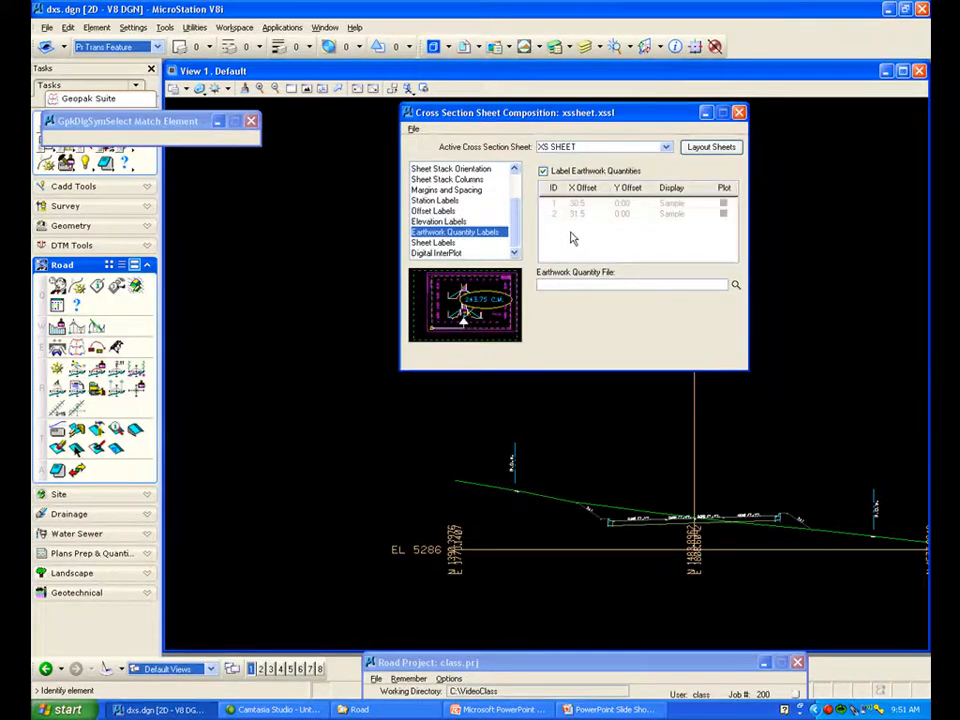
{"action": "left_click", "coordinate": [735, 285]}
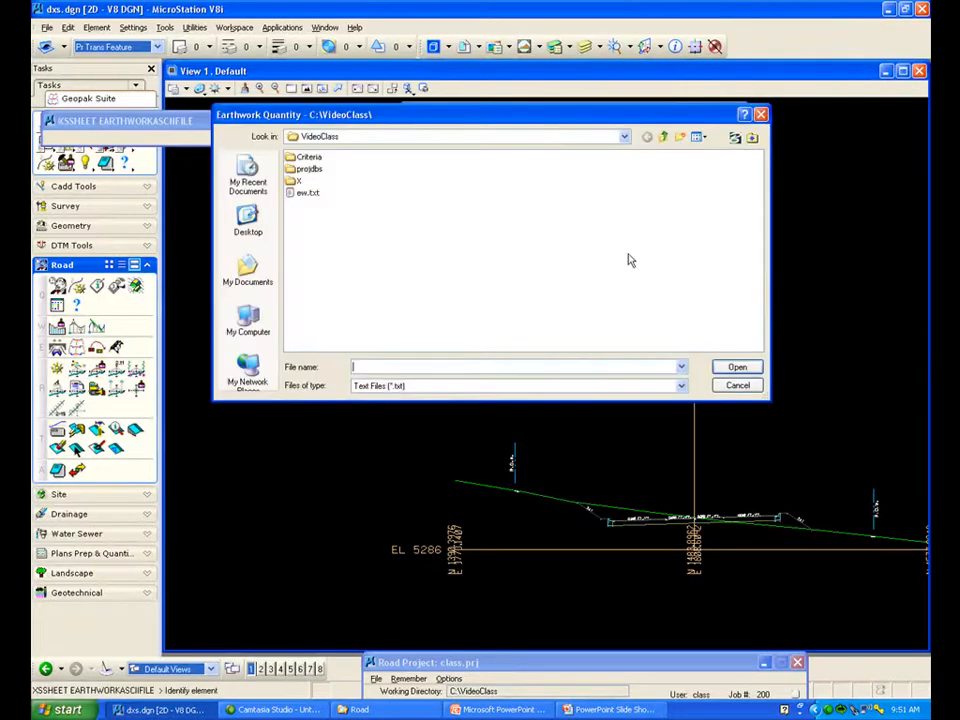
{"action": "left_click", "coordinate": [306, 192]}
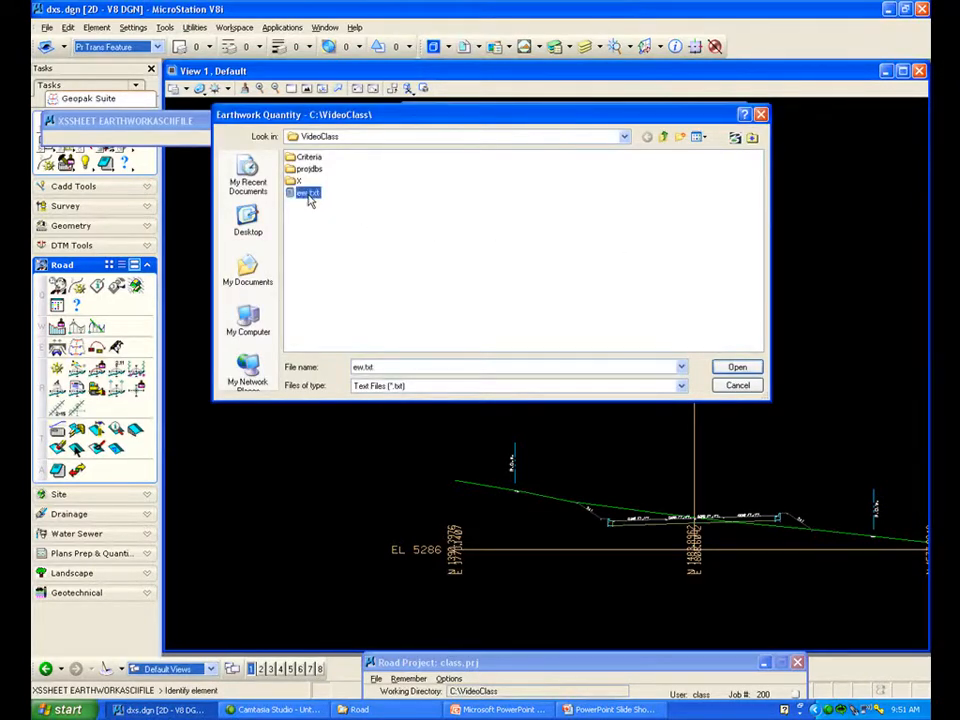
{"action": "left_click", "coordinate": [737, 368]}
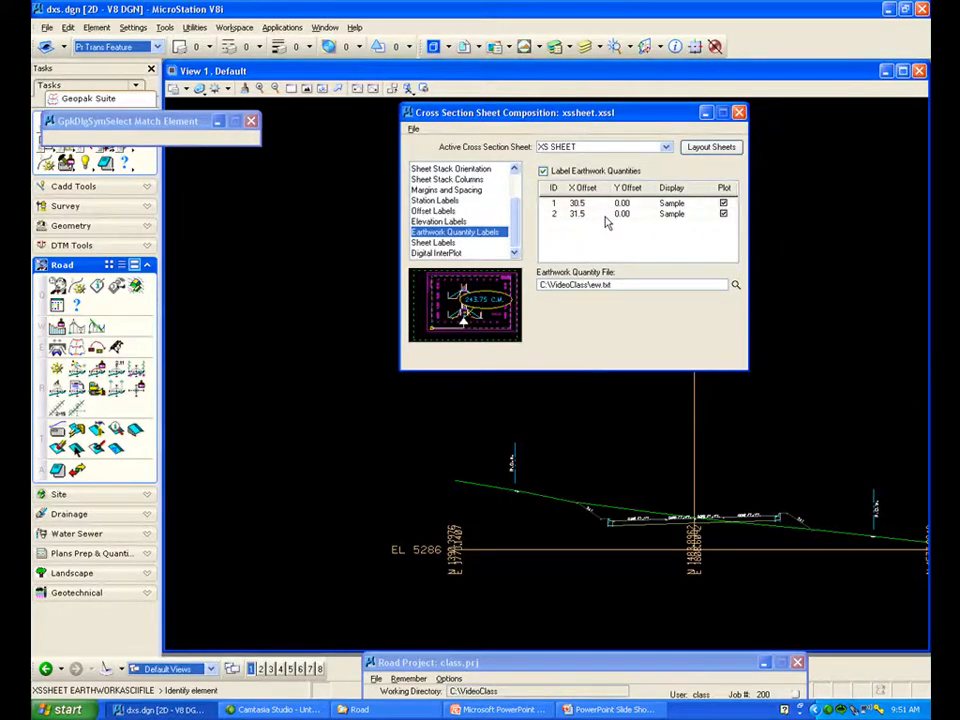
Step: Examine the sheet label settings and the available label types, and view the Digital InterPlot options
{"action": "left_click", "coordinate": [446, 243]}
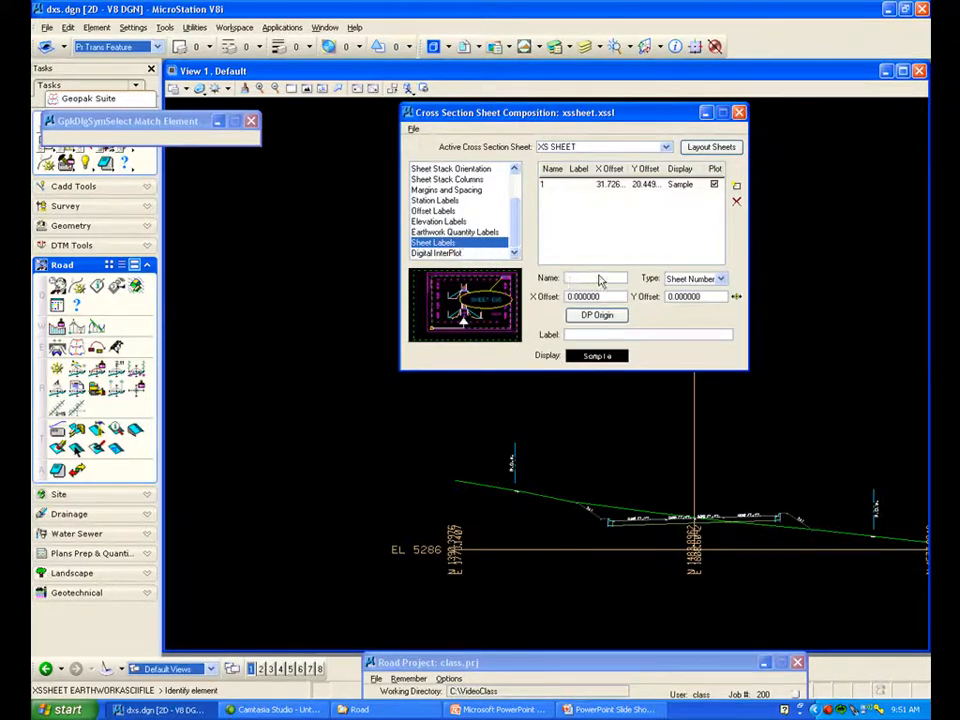
{"action": "left_click", "coordinate": [722, 280]}
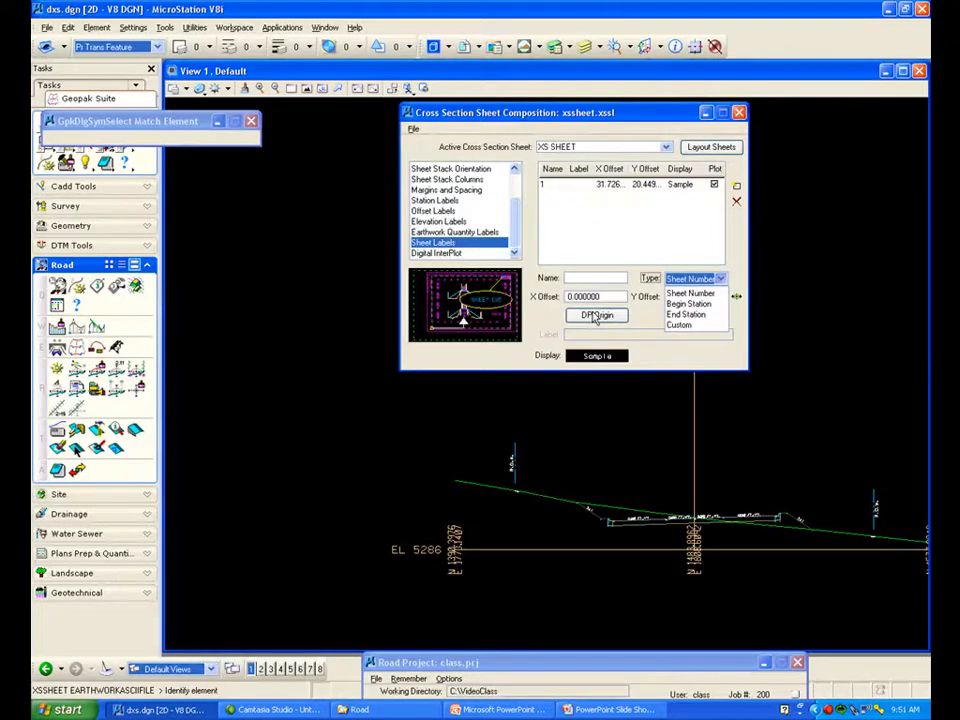
{"action": "left_click", "coordinate": [640, 313]}
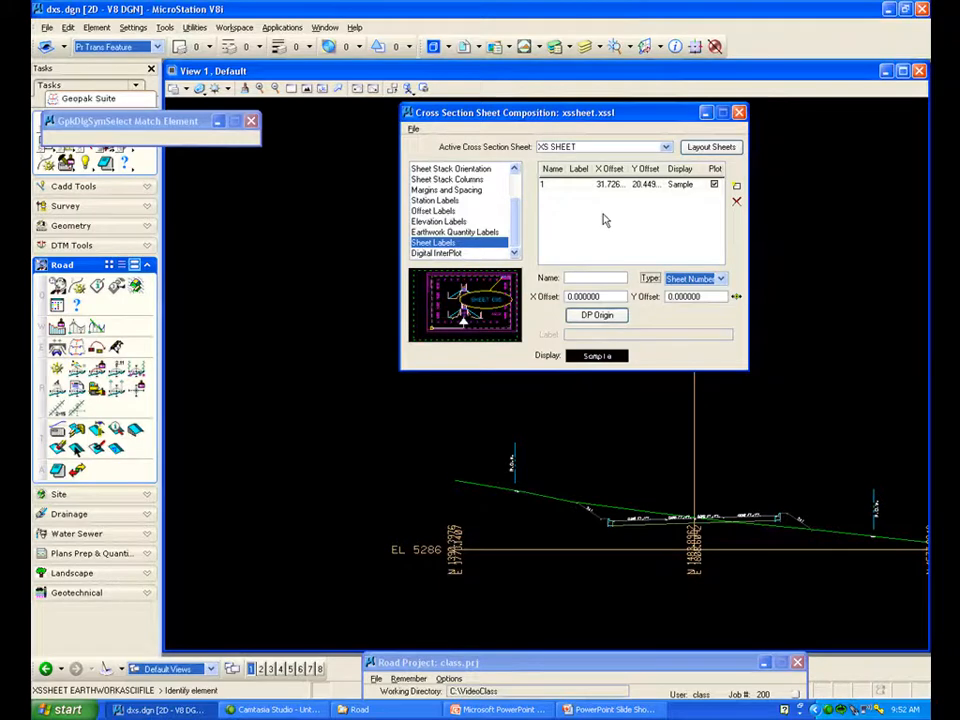
{"action": "left_click", "coordinate": [720, 279]}
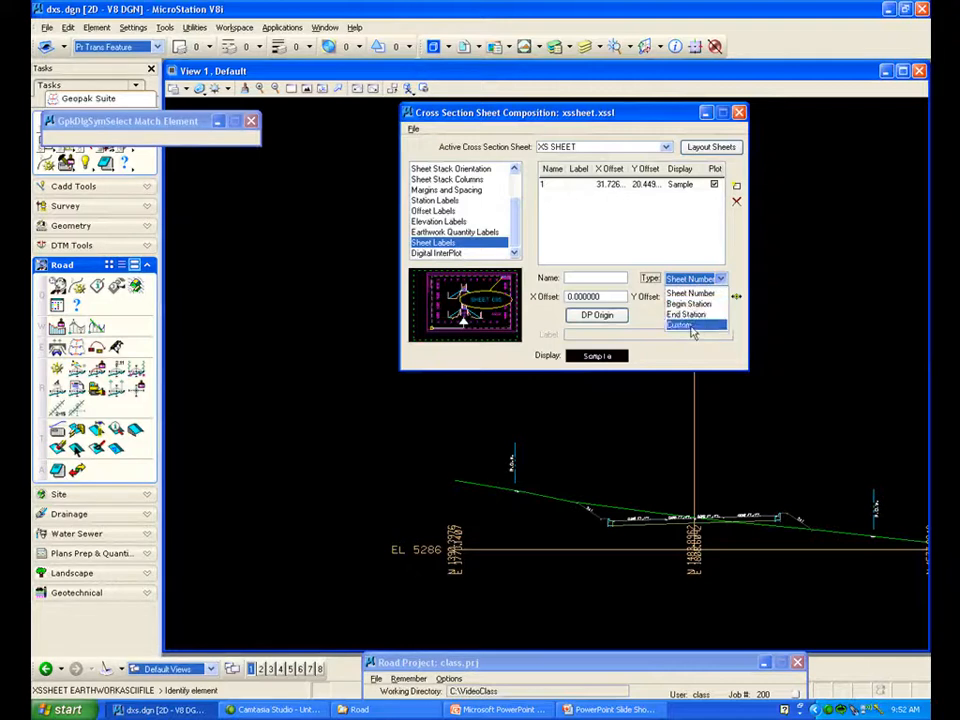
{"action": "left_click", "coordinate": [655, 223]}
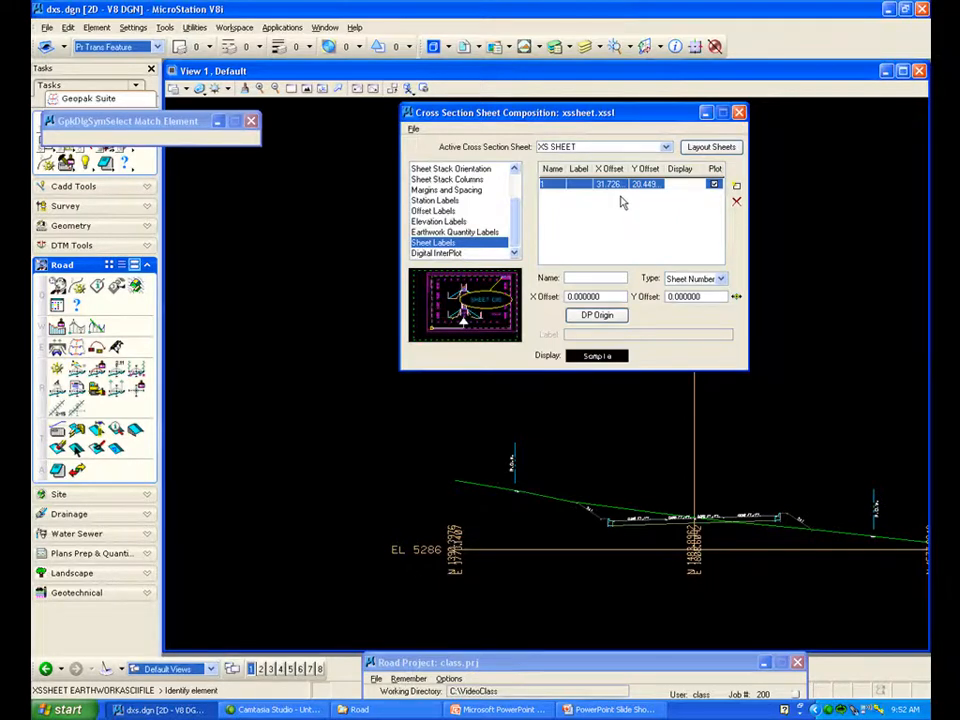
{"action": "left_click", "coordinate": [472, 254]}
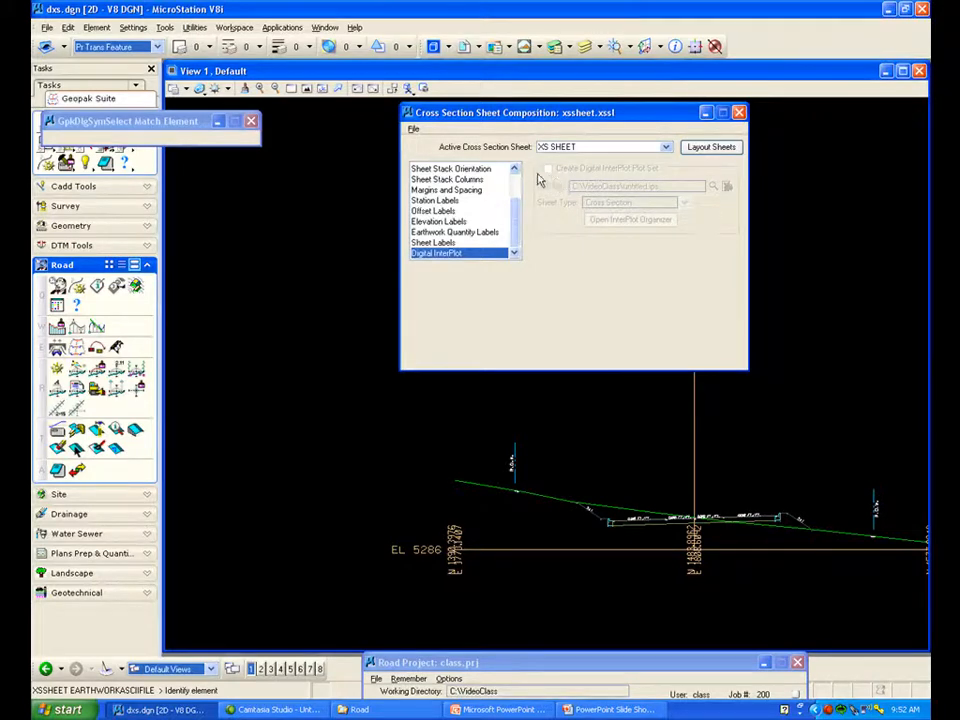
Step: Save the settings of the cross section sheet composition
{"action": "left_click", "coordinate": [413, 130]}
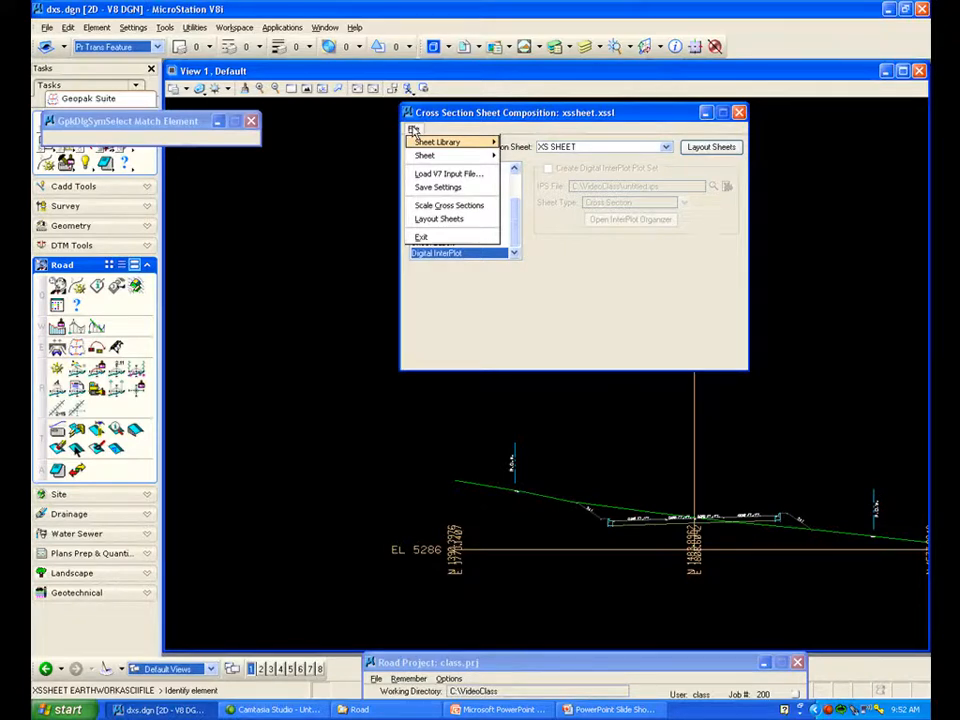
{"action": "left_click", "coordinate": [438, 224]}
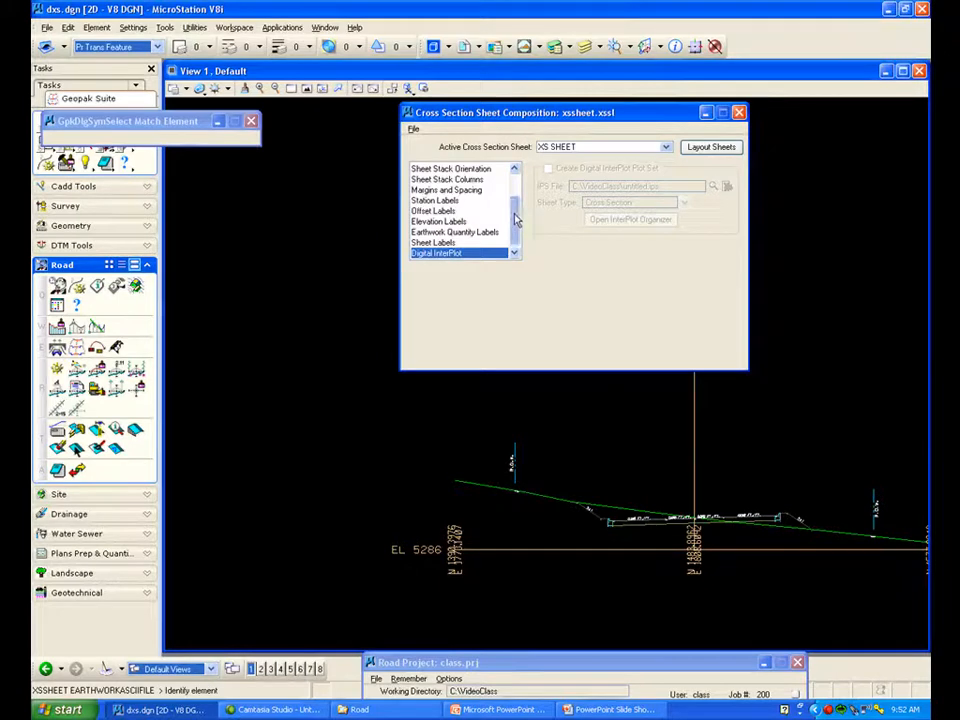
{"action": "scroll", "coordinate": [455, 188], "scroll_direction": "up", "scroll_amount": 2}
{"action": "left_click", "coordinate": [412, 130]}
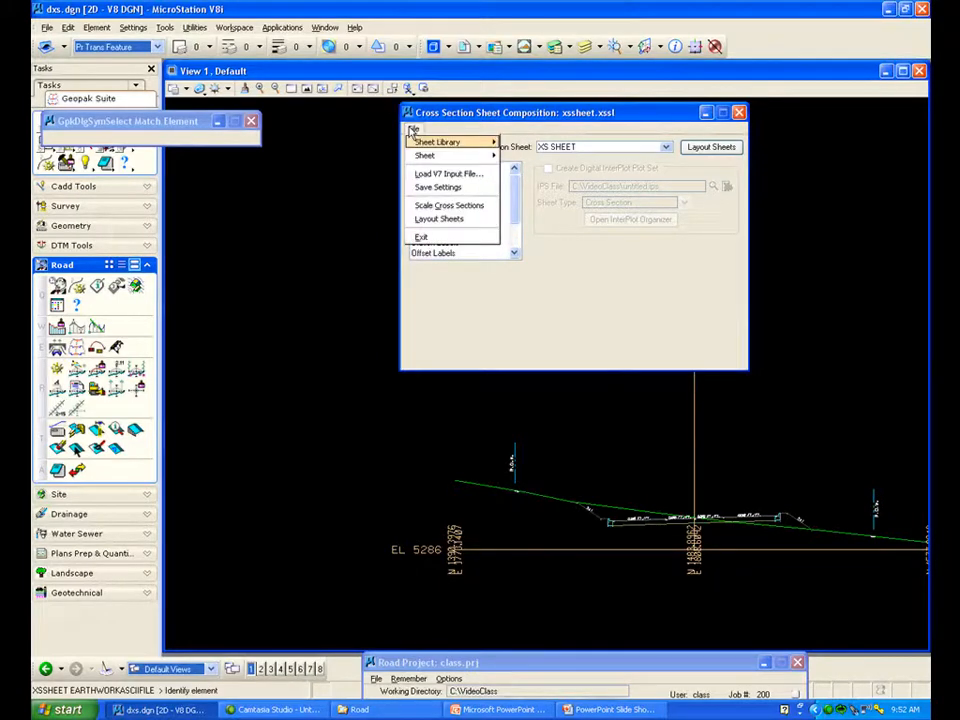
{"action": "left_click", "coordinate": [425, 188]}
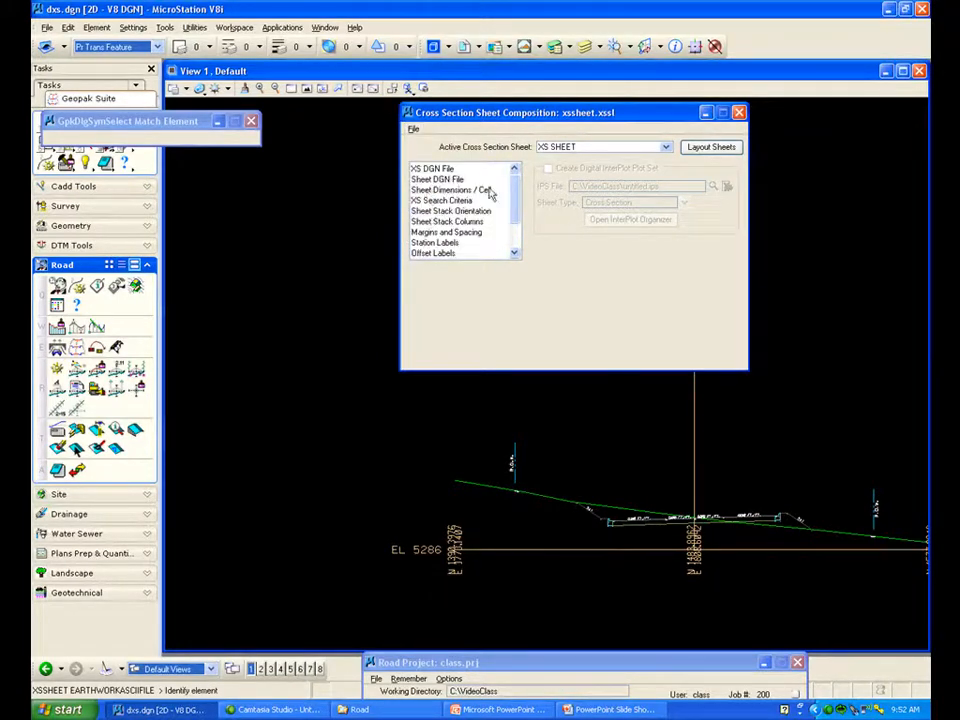
{"action": "left_click", "coordinate": [412, 130]}
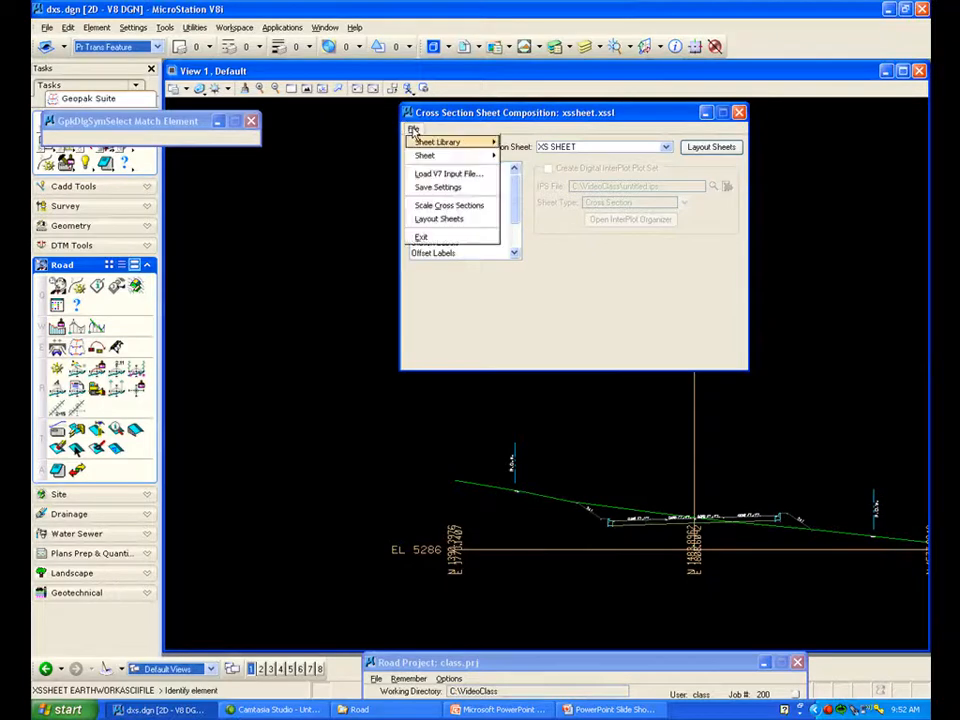
{"action": "left_click", "coordinate": [432, 188]}
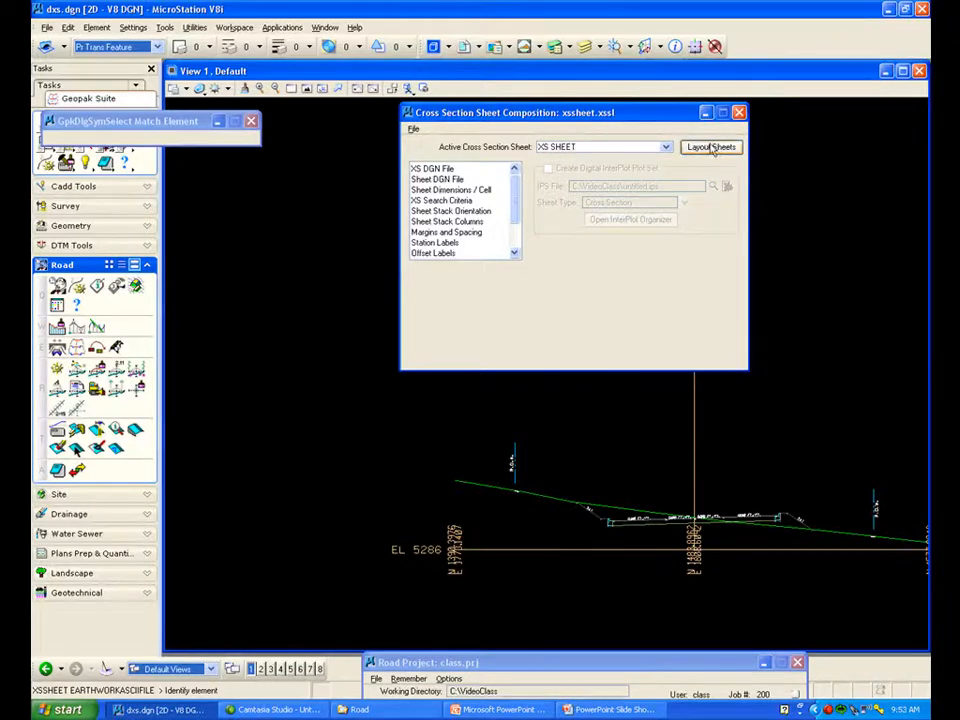
Step: Review the cross section and sheet file, sheet dimensions, search criteria, sheet stacking, and margins and spacing settings
{"action": "left_click", "coordinate": [449, 169]}
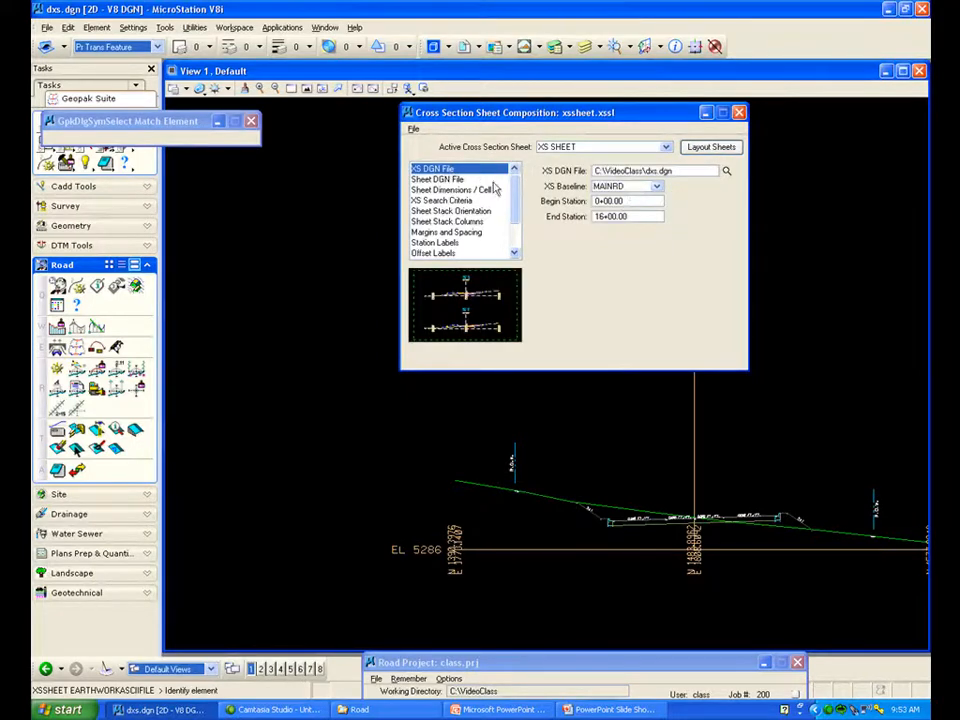
{"action": "left_click", "coordinate": [462, 180]}
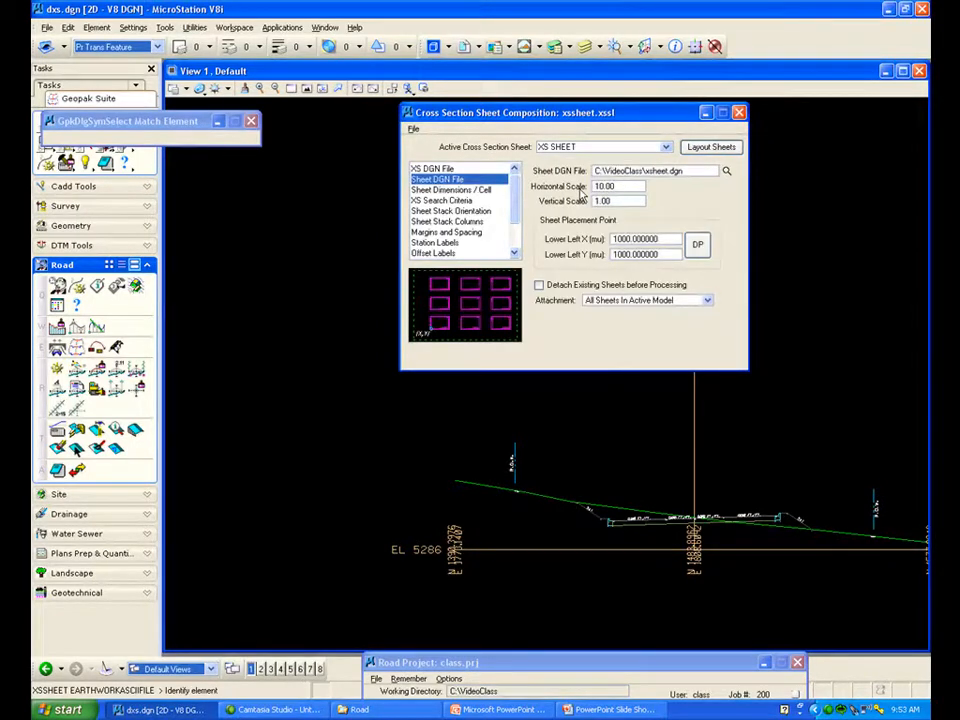
{"action": "left_click", "coordinate": [469, 191]}
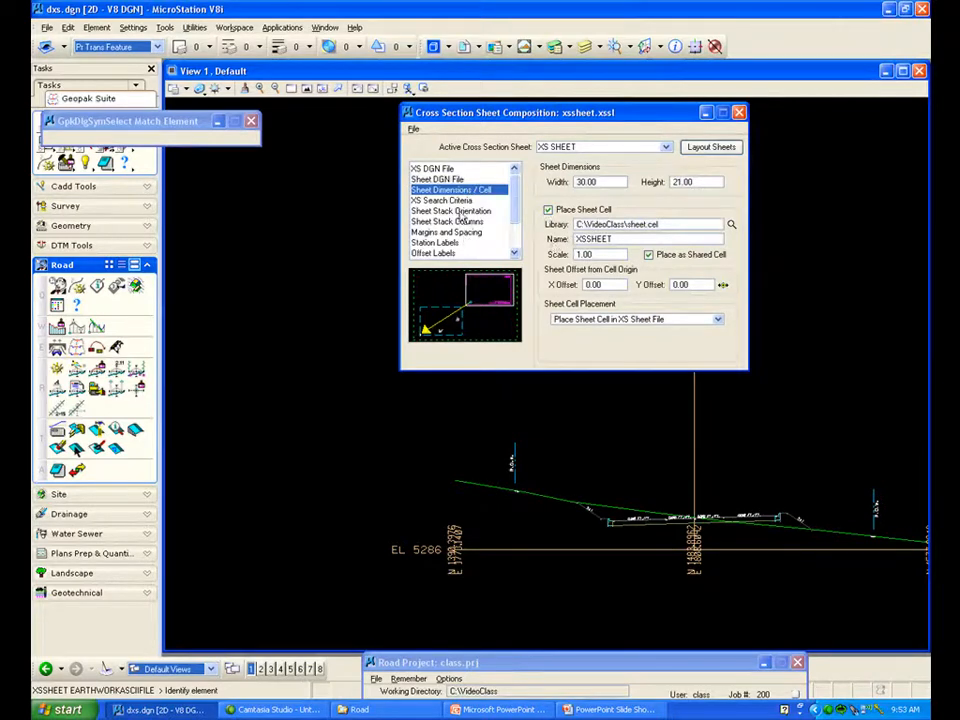
{"action": "left_click", "coordinate": [459, 202]}
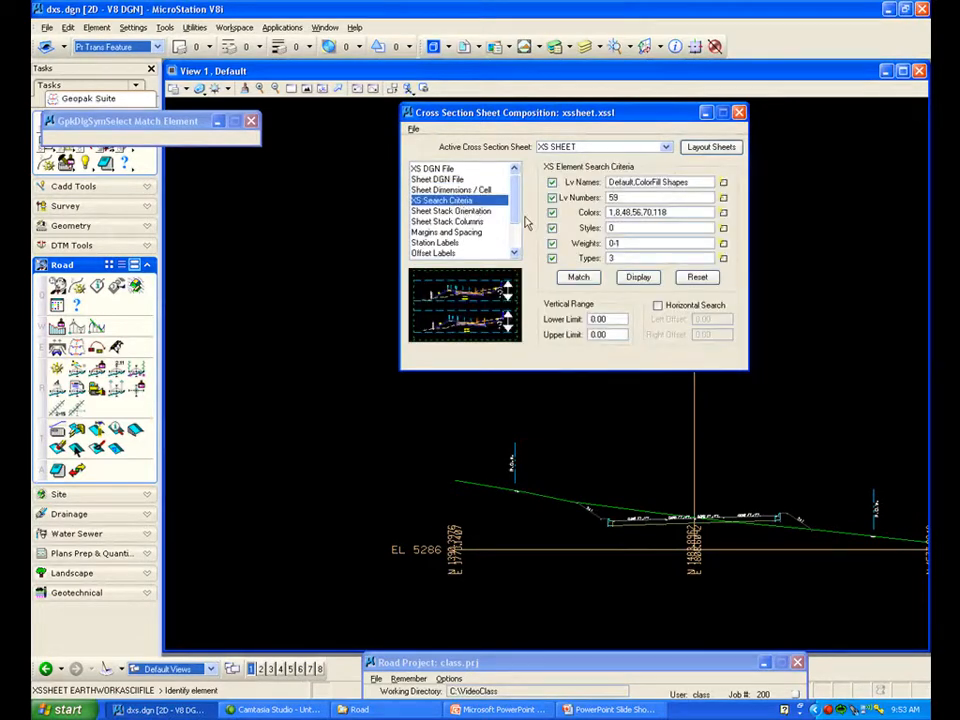
{"action": "left_click", "coordinate": [472, 212]}
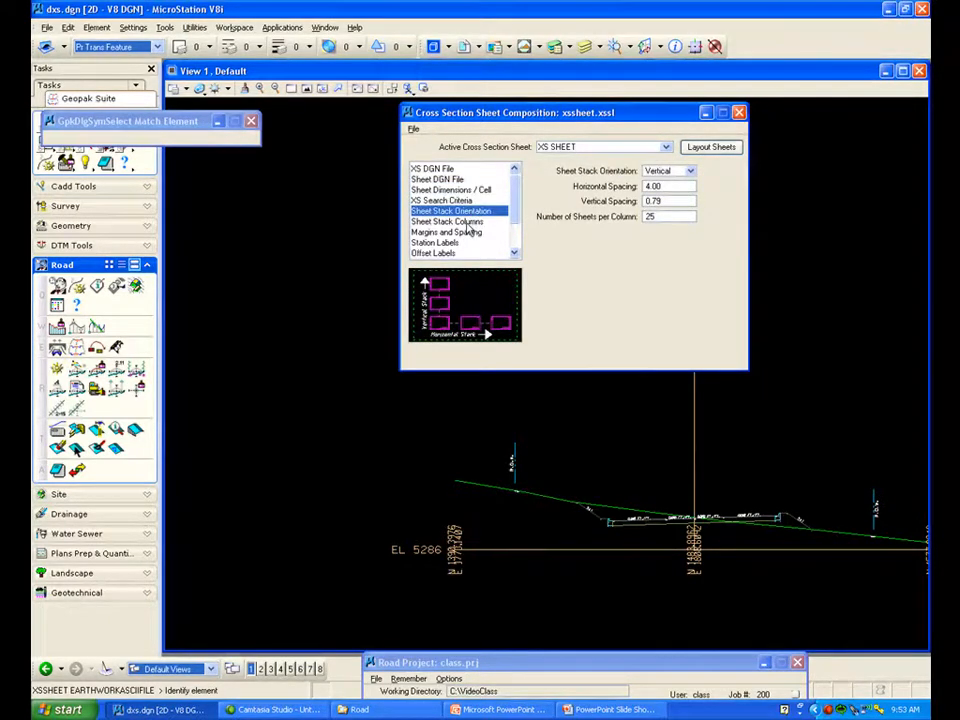
{"action": "left_click", "coordinate": [469, 222]}
{"action": "left_click", "coordinate": [465, 233]}
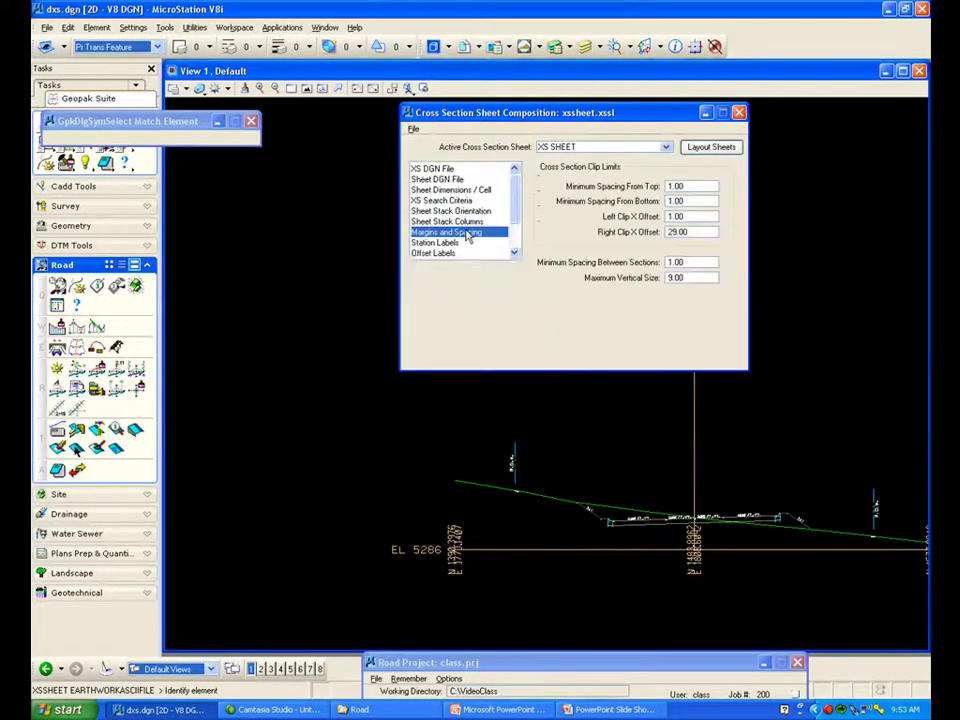
Step: Review the station, offset, elevation, earthwork quantity and sheet label settings
{"action": "left_click", "coordinate": [463, 243]}
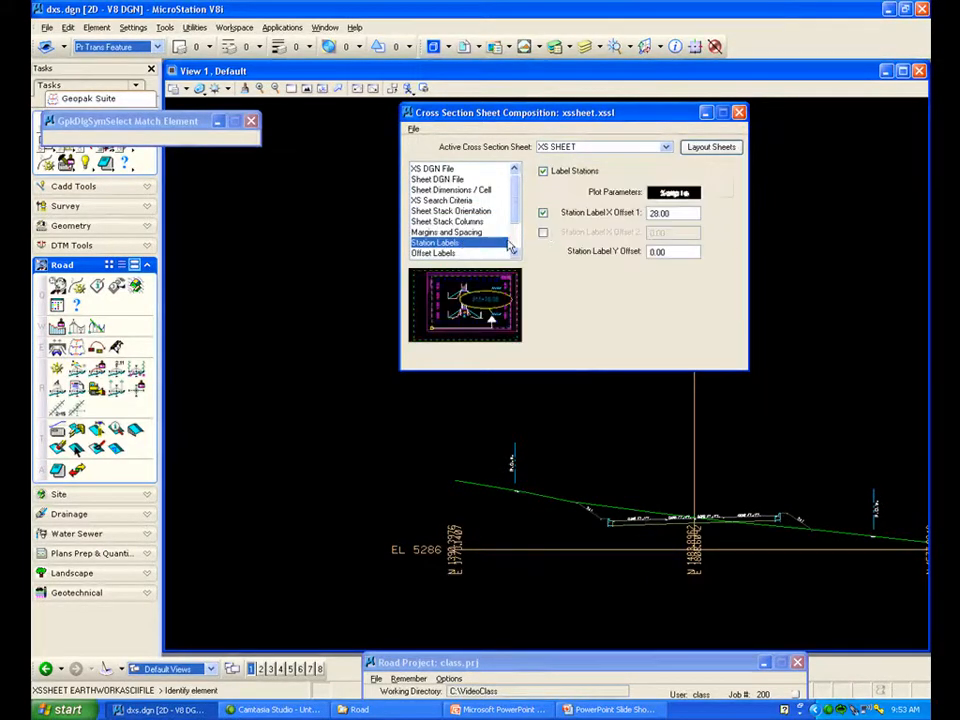
{"action": "left_click", "coordinate": [465, 254]}
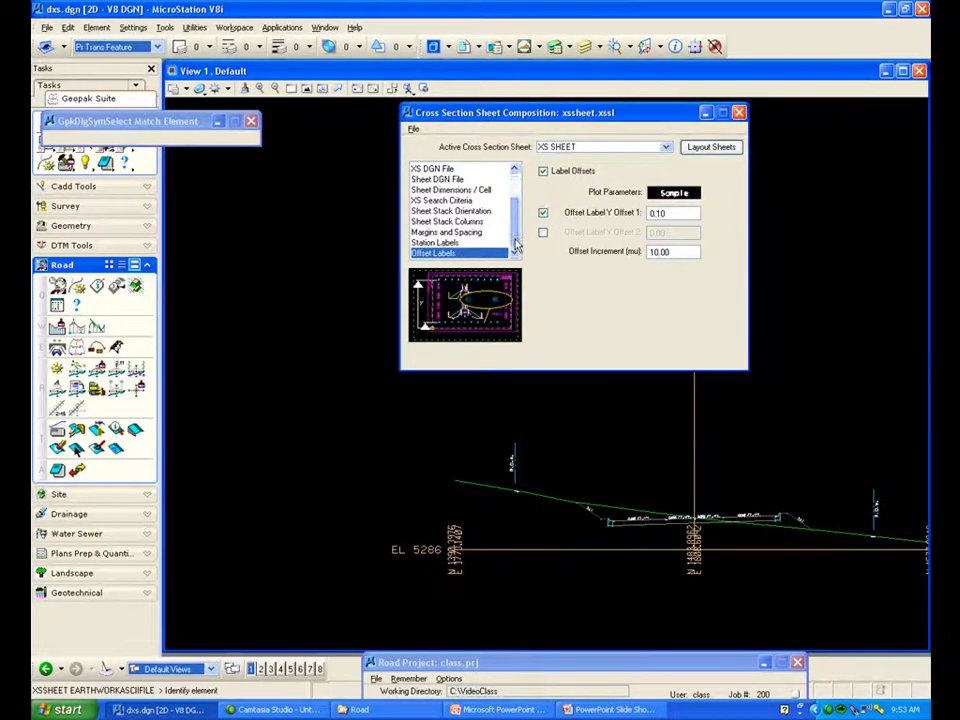
{"action": "scroll", "coordinate": [455, 240], "scroll_direction": "down", "scroll_amount": 2}
{"action": "left_click", "coordinate": [445, 221]}
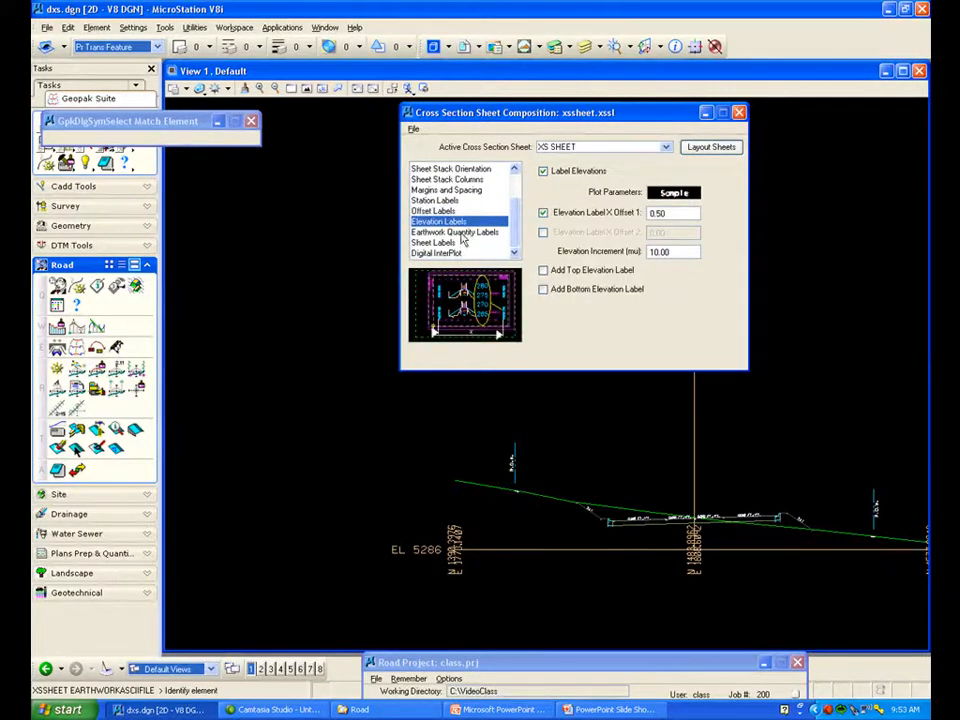
{"action": "left_click", "coordinate": [458, 232]}
{"action": "left_click", "coordinate": [452, 243]}
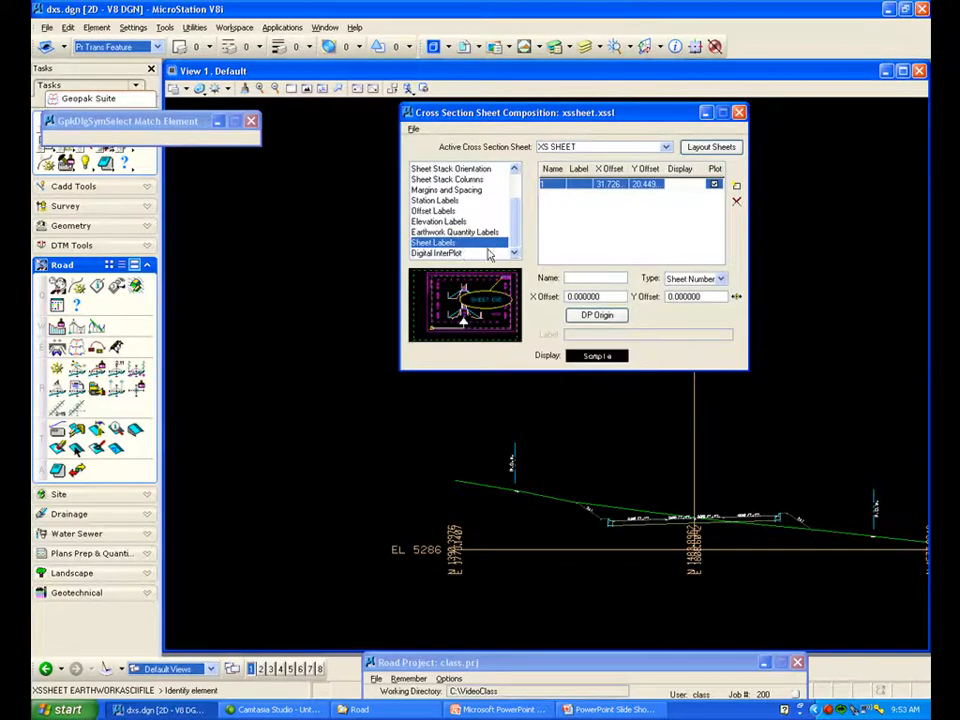
Step: Lay out the cross section sheets with the XS SHEET settings, and close the sheet composition with its settings saved
{"action": "left_click", "coordinate": [413, 130]}
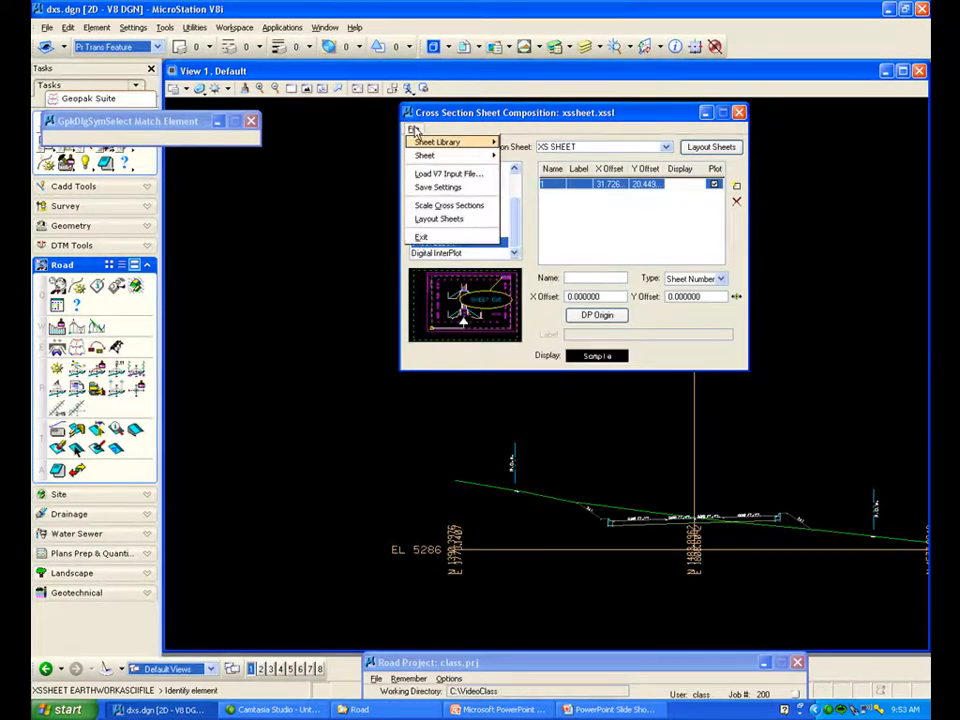
{"action": "left_click", "coordinate": [706, 147]}
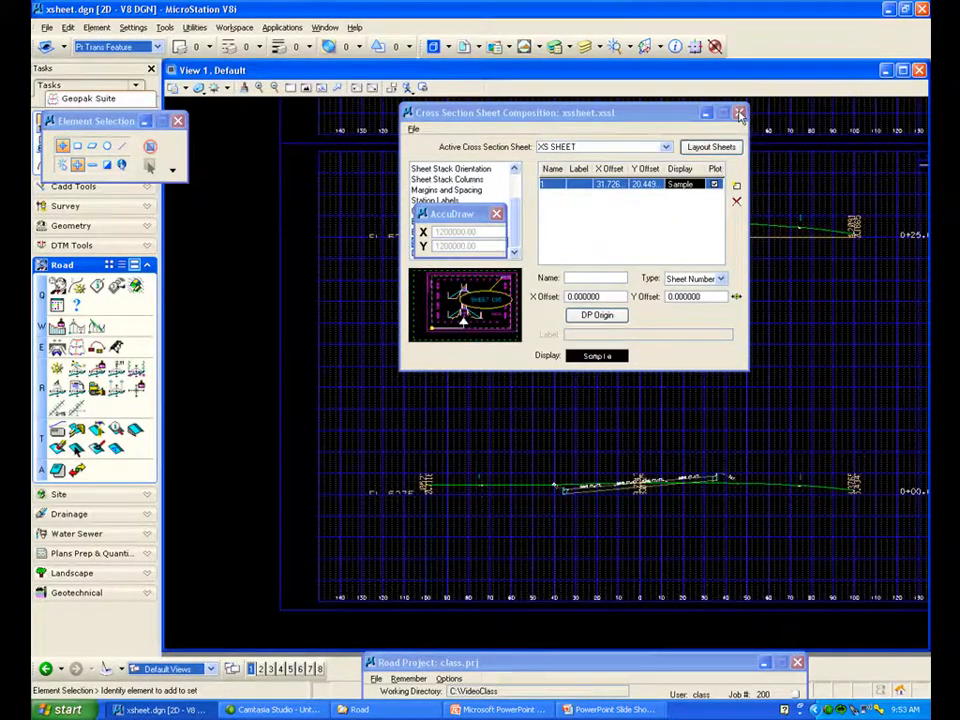
{"action": "left_click", "coordinate": [739, 114]}
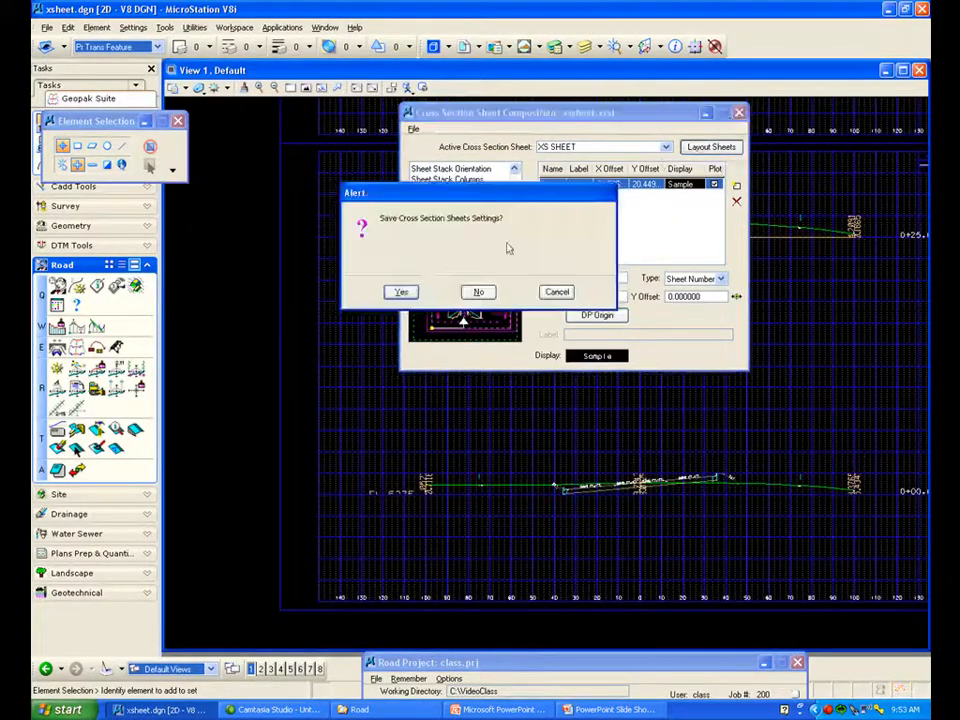
{"action": "left_click", "coordinate": [401, 292]}
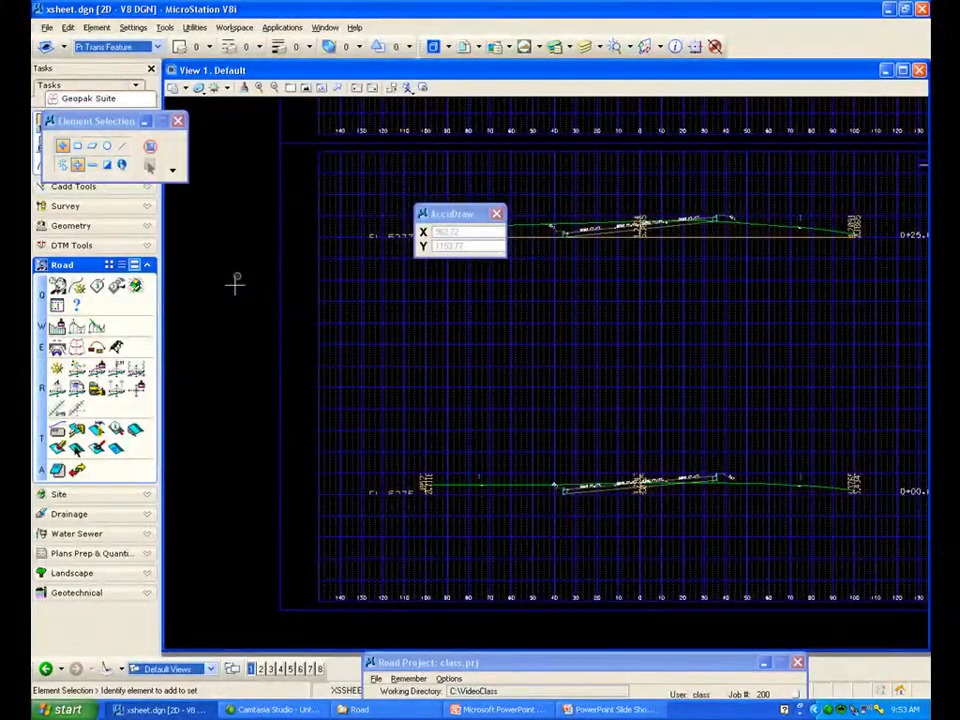
Step: Examine the complete sheet layout in xsheet.dgn, including an individual sheet's cross section, station label and cut and fill columns
{"action": "left_click", "coordinate": [307, 89]}
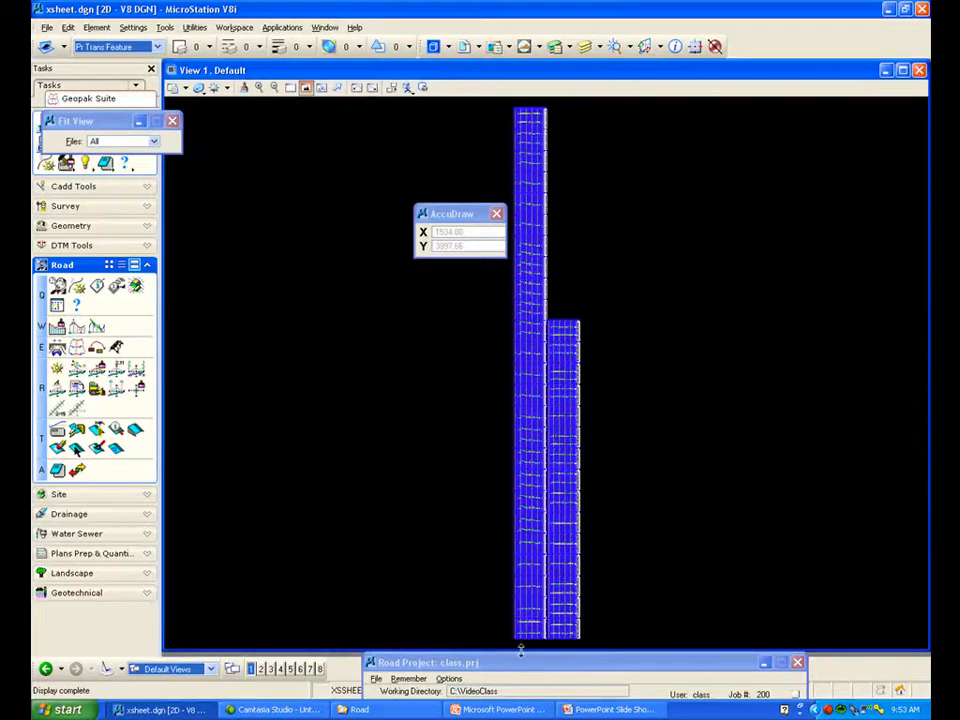
{"action": "scroll", "coordinate": [563, 412], "scroll_direction": "up", "scroll_amount": 4}
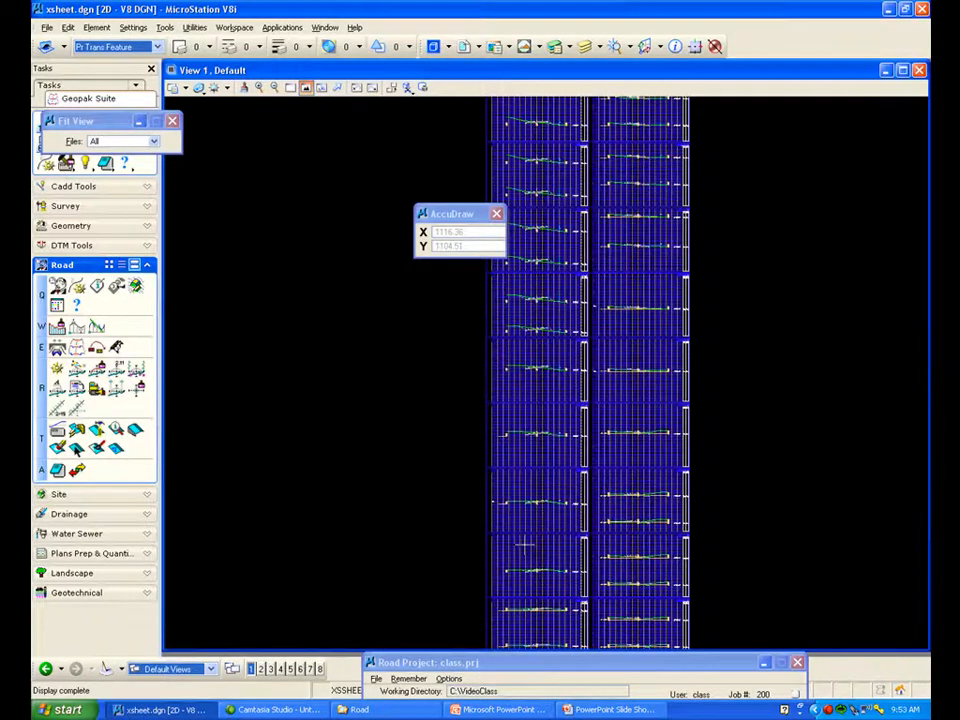
{"action": "scroll", "coordinate": [563, 412], "scroll_direction": "up", "scroll_amount": 4}
{"action": "scroll", "coordinate": [560, 392], "scroll_direction": "up", "scroll_amount": 2}
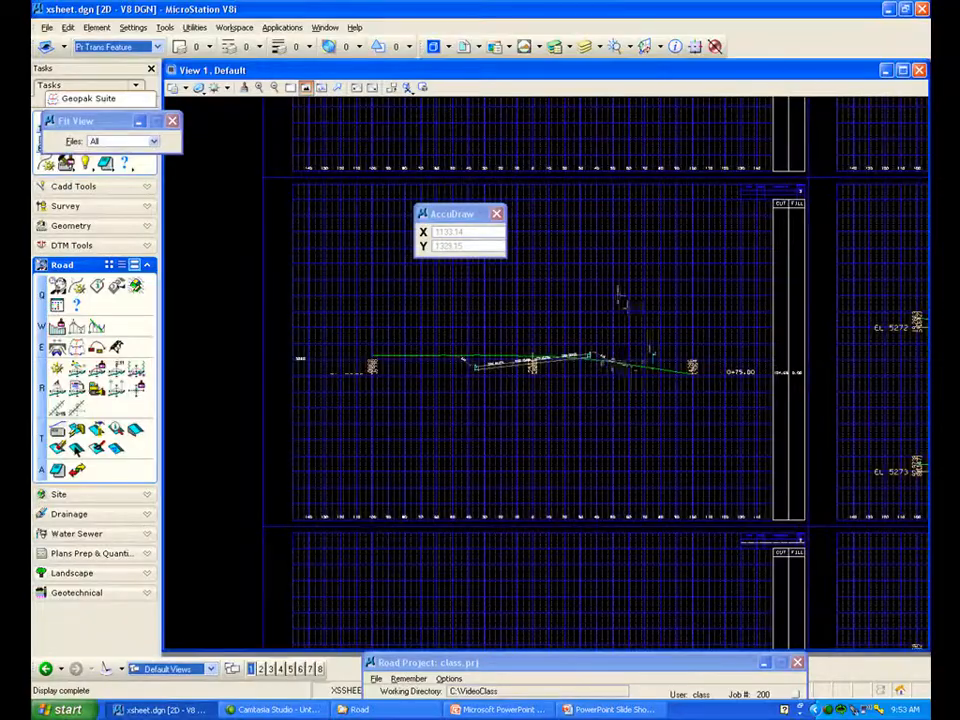
{"action": "left_click", "coordinate": [497, 214]}
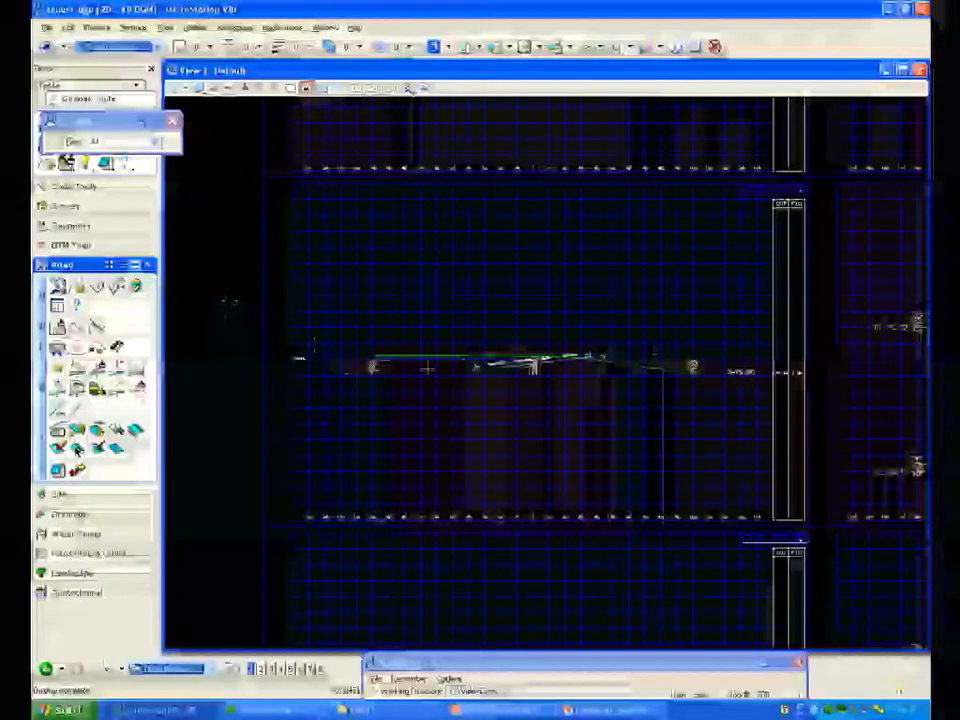
{"action": "scroll", "coordinate": [530, 384], "scroll_direction": "down", "scroll_amount": 6}
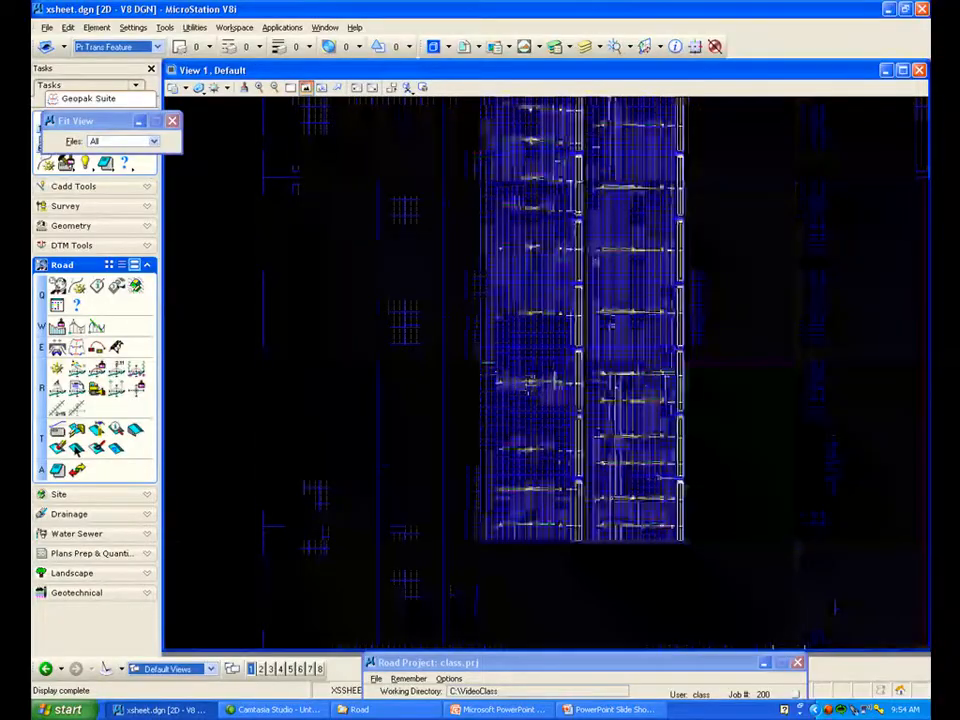
{"action": "scroll", "coordinate": [561, 364], "scroll_direction": "down", "scroll_amount": 2}
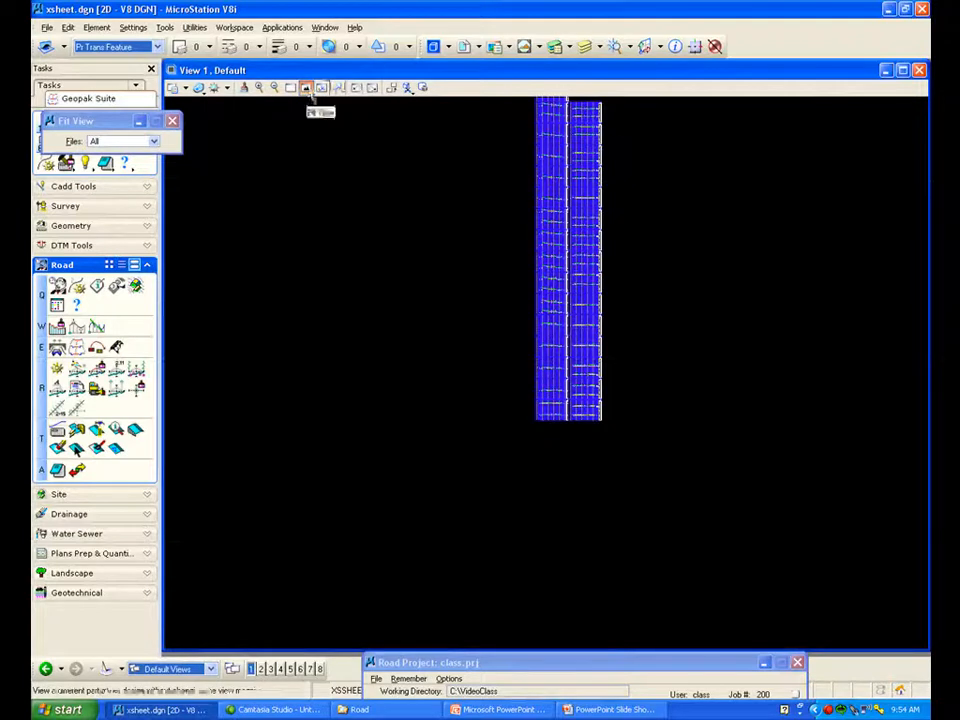
{"action": "left_click", "coordinate": [306, 88]}
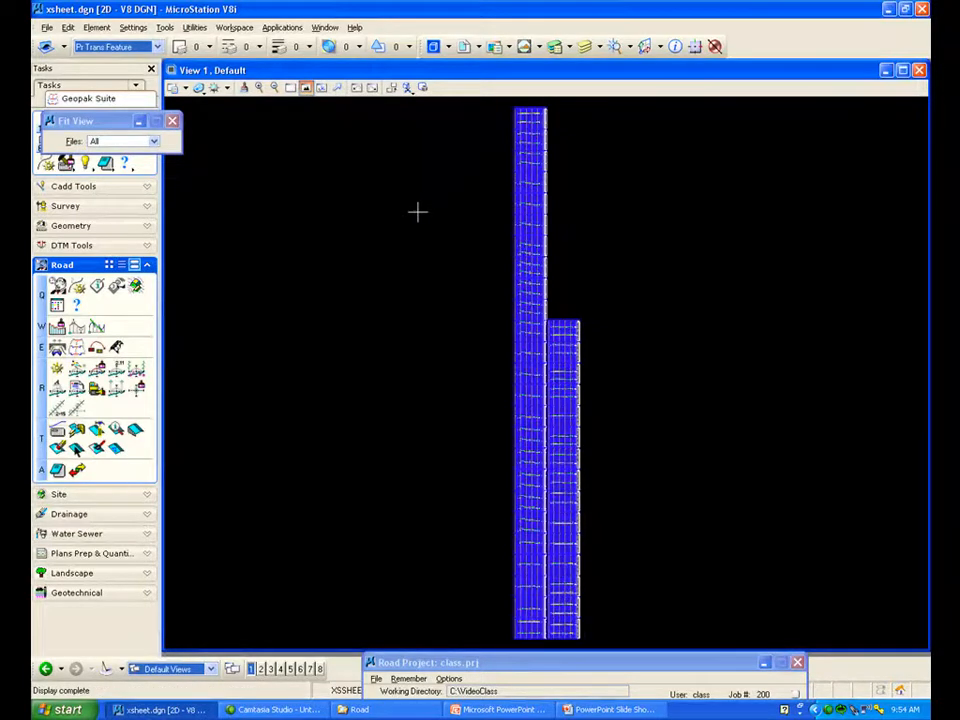